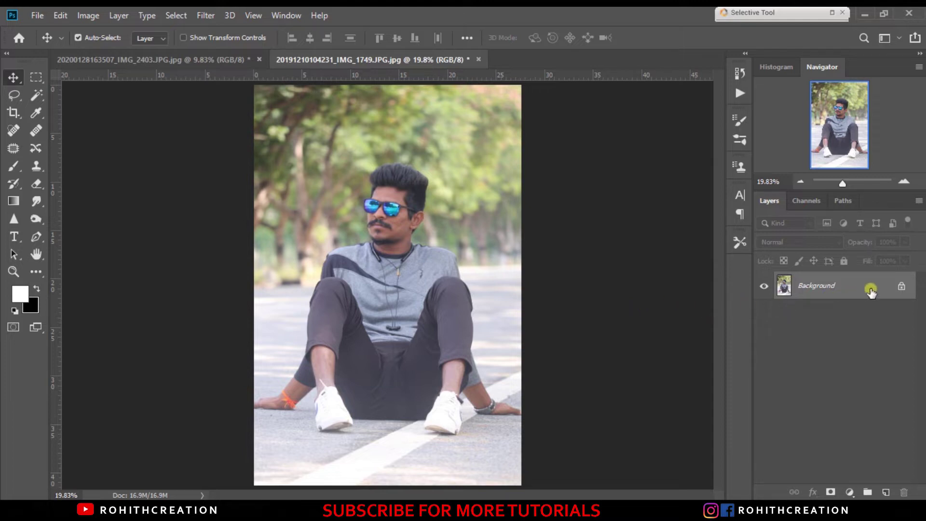
Step: Duplicate the Background layer and name the copy 'model'
{"action": "left_click_drag", "start_coordinate": [871, 292], "coordinate": [886, 492]}
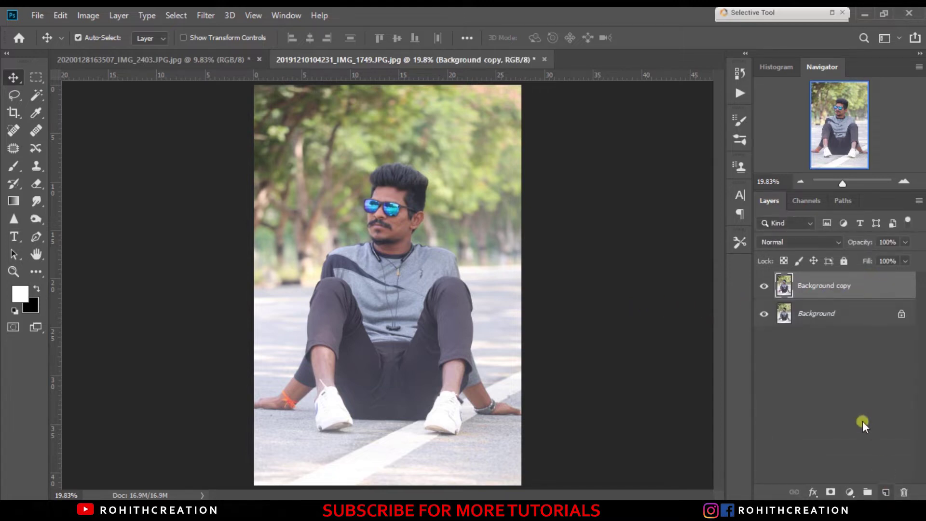
{"action": "type", "text": "model"}
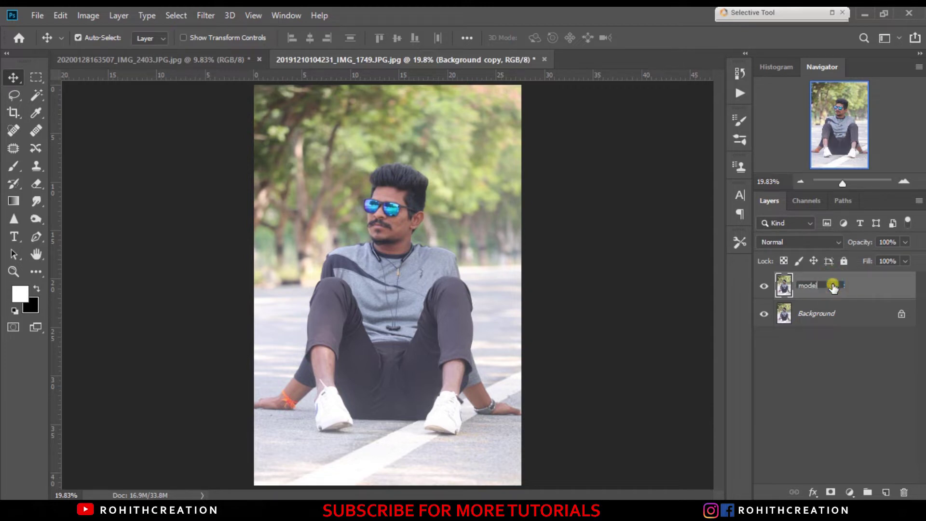
{"action": "key", "text": "Return"}
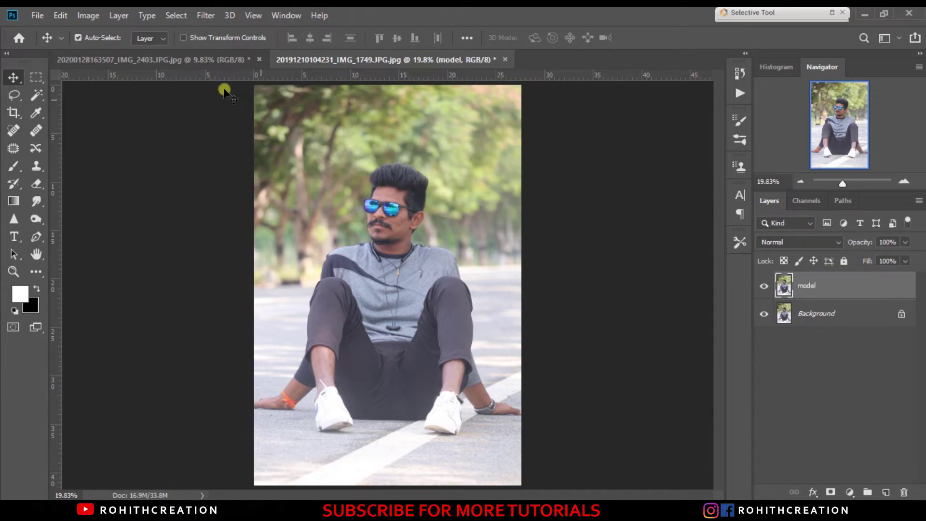
Step: Bring up Image > Adjustments and choose Shadows/Highlights
{"action": "left_click", "coordinate": [90, 16]}
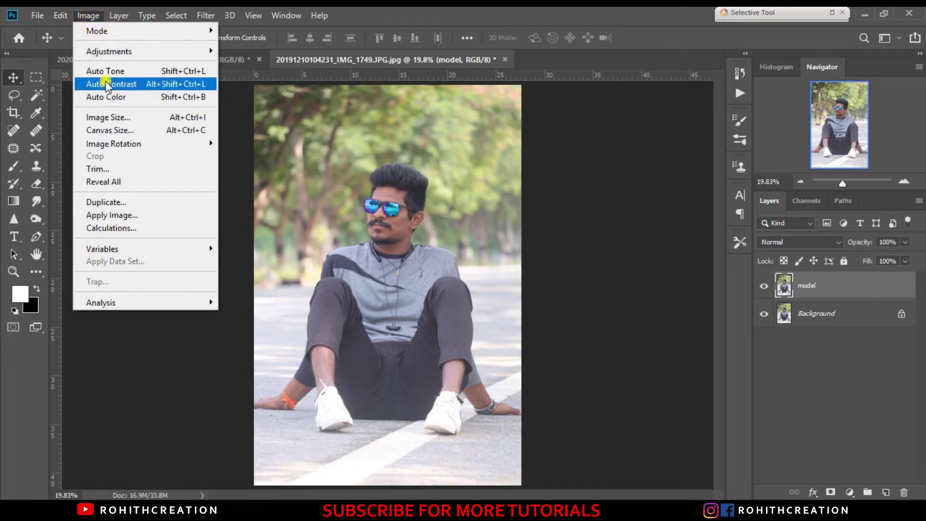
{"action": "left_click", "coordinate": [106, 82]}
{"action": "left_click", "coordinate": [89, 16]}
{"action": "mouse_move", "coordinate": [108, 51]}
{"action": "left_click", "coordinate": [285, 281]}
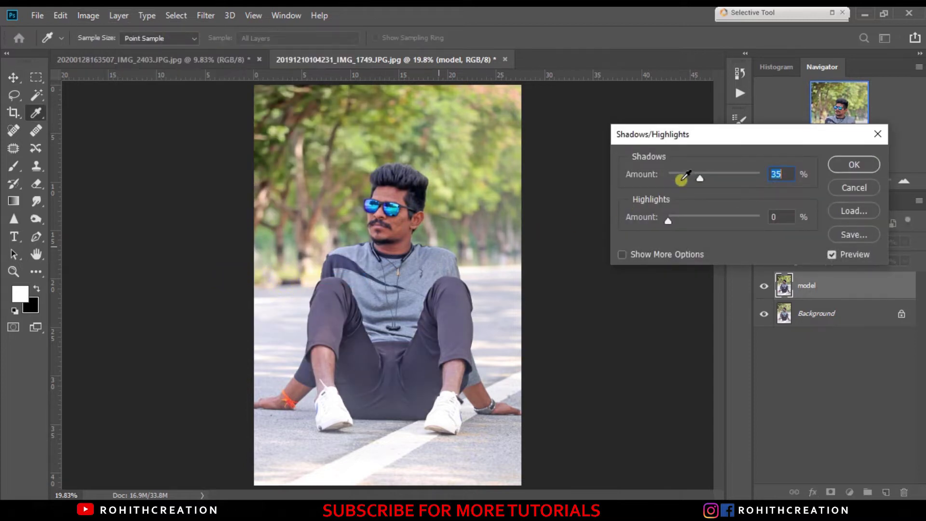
Step: Apply Shadows/Highlights to the model layer with Shadows 5% and Highlights 15%
{"action": "left_click_drag", "start_coordinate": [683, 175], "coordinate": [671, 175]}
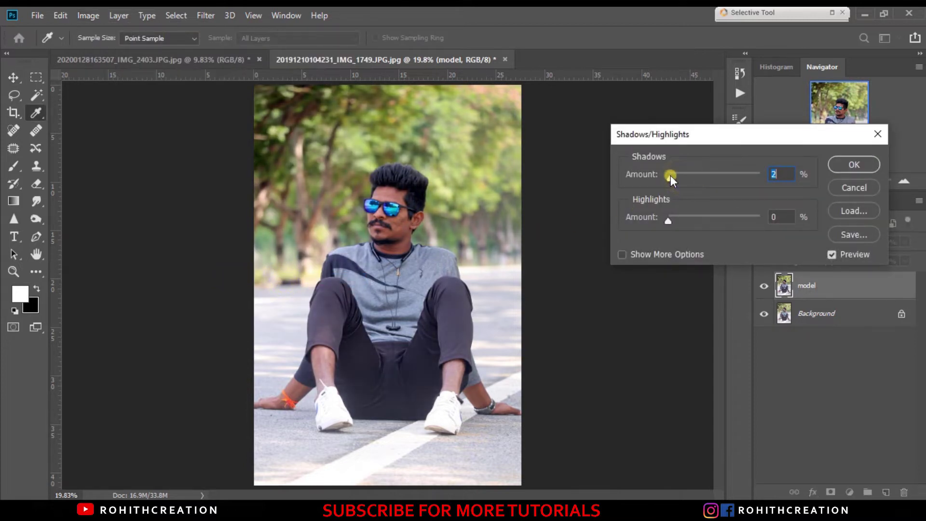
{"action": "left_click_drag", "start_coordinate": [669, 224], "coordinate": [680, 222]}
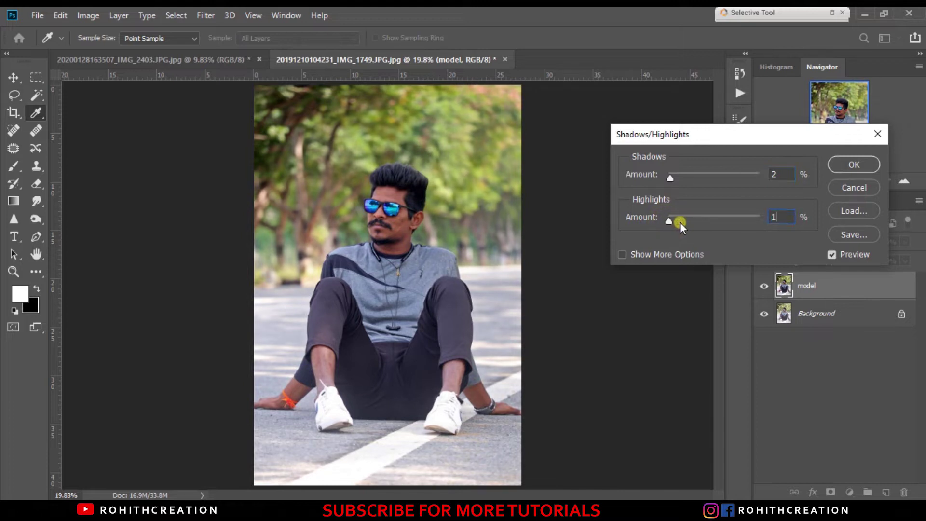
{"action": "left_click_drag", "start_coordinate": [679, 222], "coordinate": [681, 222]}
{"action": "type", "text": "5"}
{"action": "left_click", "coordinate": [837, 260]}
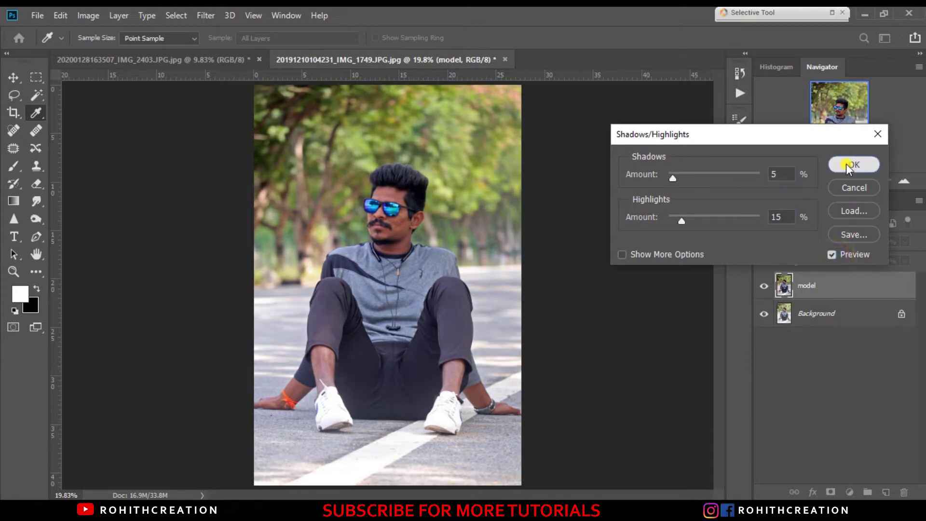
{"action": "left_click", "coordinate": [852, 165]}
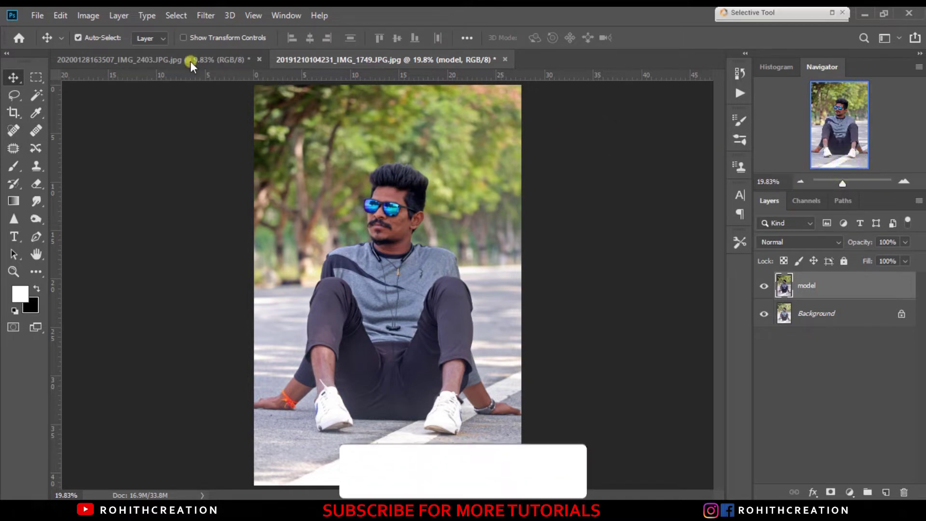
{"action": "left_click", "coordinate": [88, 17]}
Step: Open the model layer in the Camera Raw Filter
{"action": "key", "text": "Escape"}
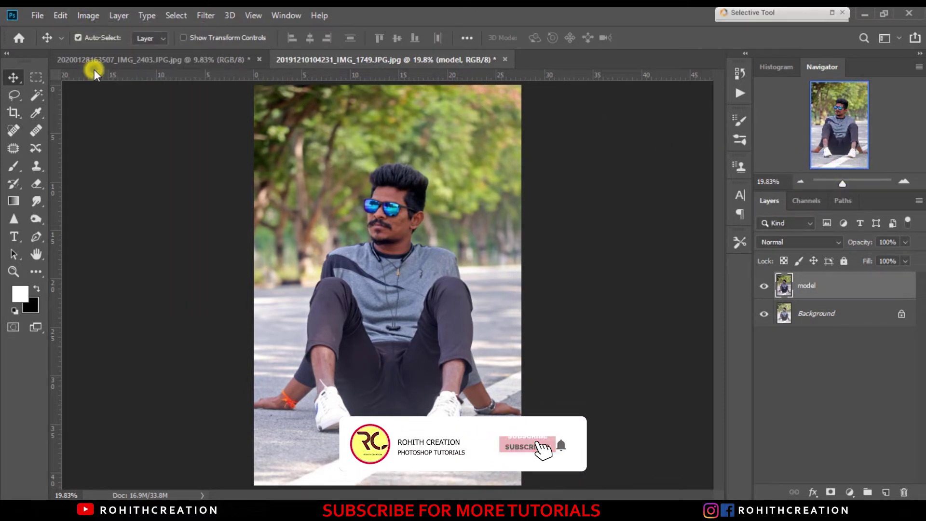
{"action": "left_click", "coordinate": [205, 17]}
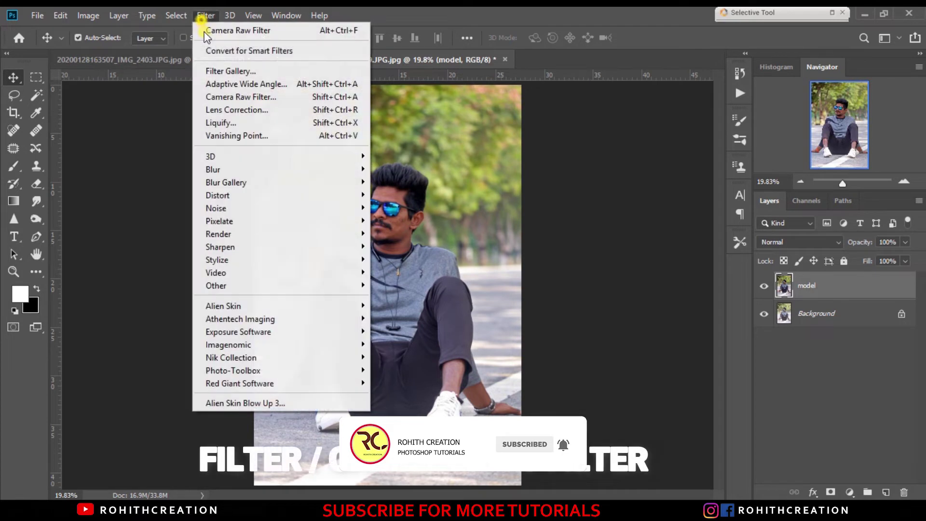
{"action": "left_click", "coordinate": [209, 97]}
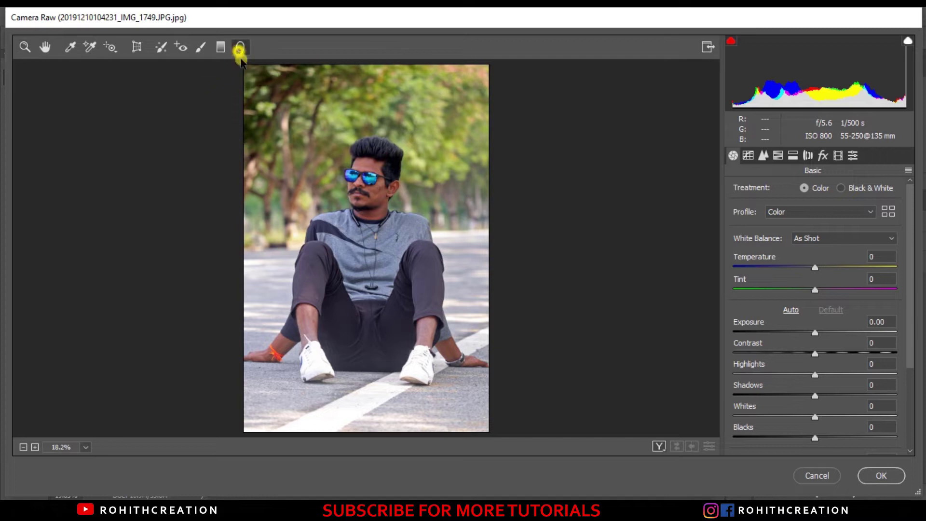
Step: Draw a radial adjustment around the seated man at exposure −1.35
{"action": "left_click", "coordinate": [239, 46]}
{"action": "left_click_drag", "start_coordinate": [362, 192], "coordinate": [481, 333]}
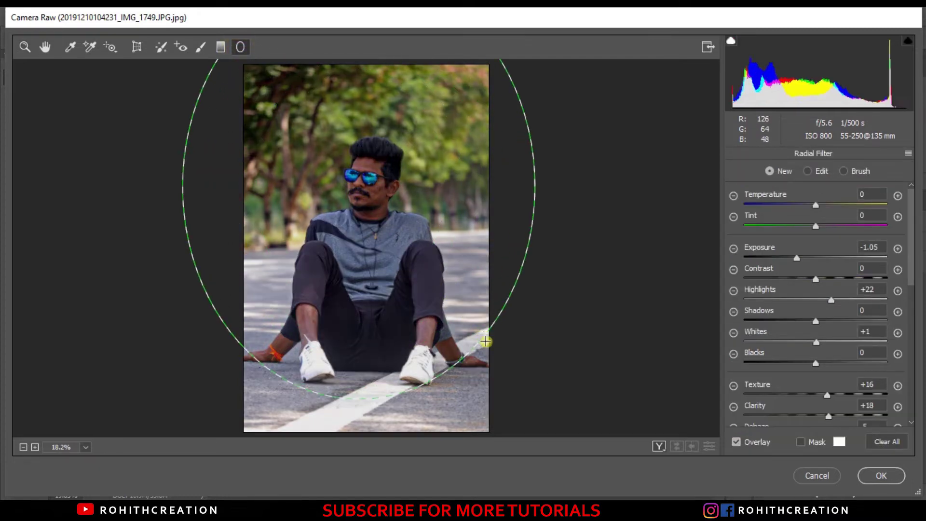
{"action": "left_click_drag", "start_coordinate": [481, 333], "coordinate": [474, 353]}
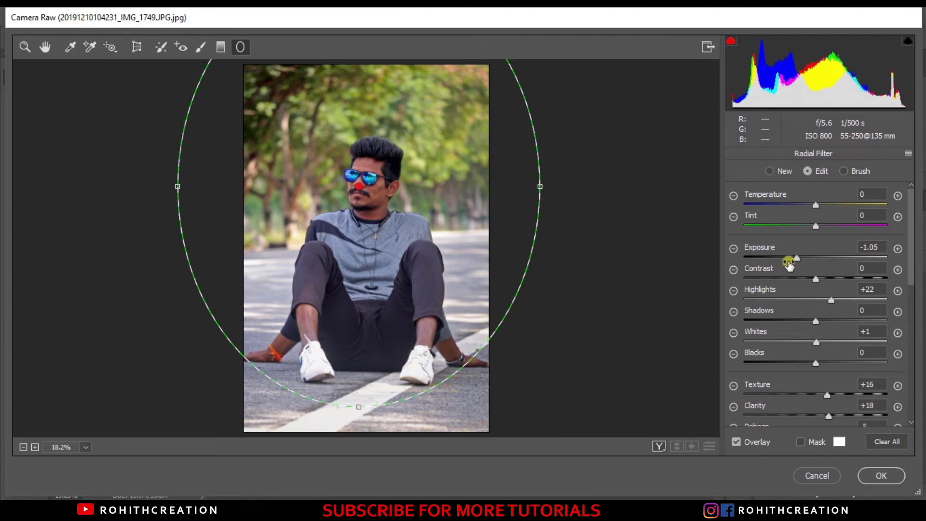
{"action": "left_click", "coordinate": [45, 45]}
{"action": "left_click", "coordinate": [221, 47]}
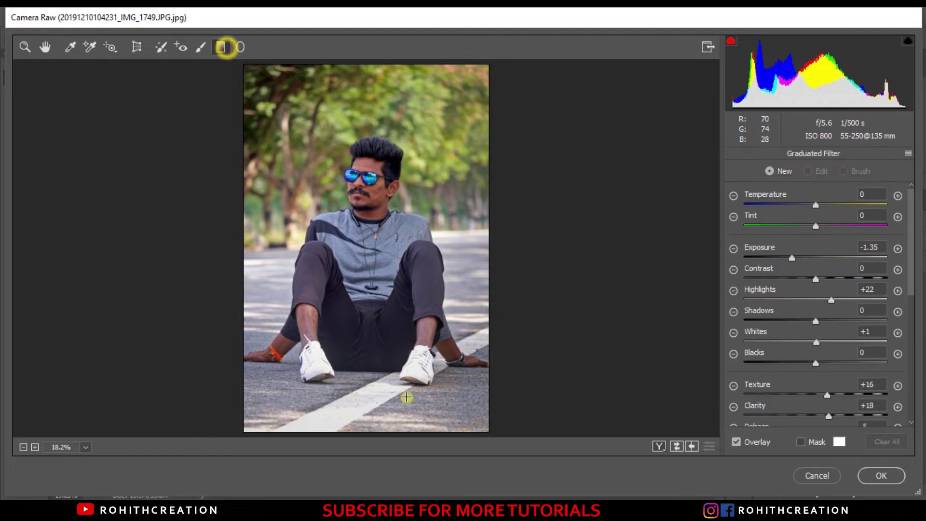
Step: Drag a graduated adjustment from the bottom edge to the shoe tops at exposure −1.45
{"action": "mouse_move", "coordinate": [436, 431]}
{"action": "left_mouse_down"}
{"action": "mouse_move", "coordinate": [430, 355]}
{"action": "mouse_move", "coordinate": [424, 372]}
{"action": "left_mouse_up"}
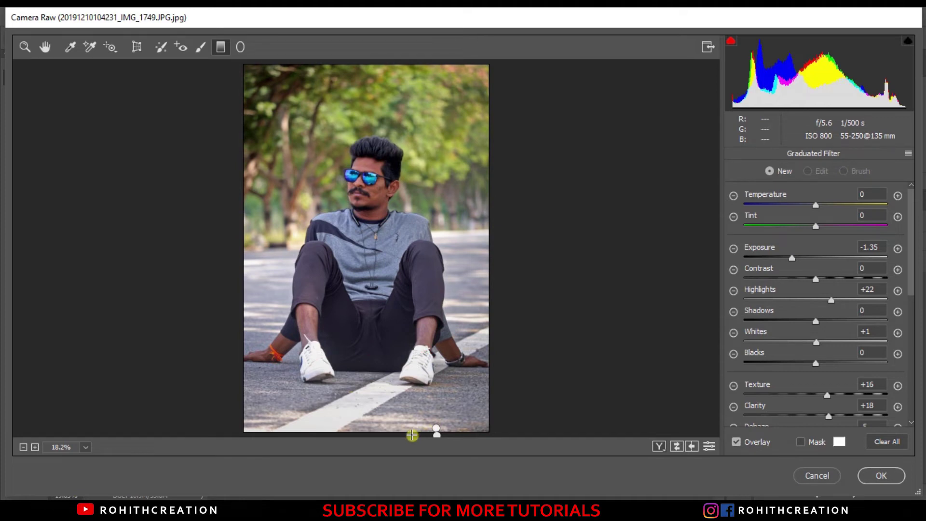
{"action": "left_click_drag", "start_coordinate": [437, 431], "coordinate": [439, 377]}
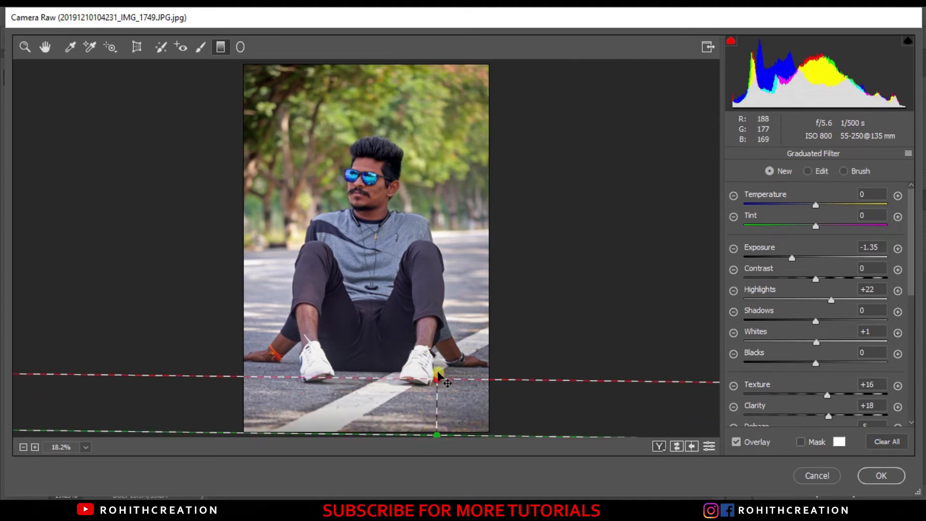
{"action": "left_click_drag", "start_coordinate": [439, 353], "coordinate": [439, 345]}
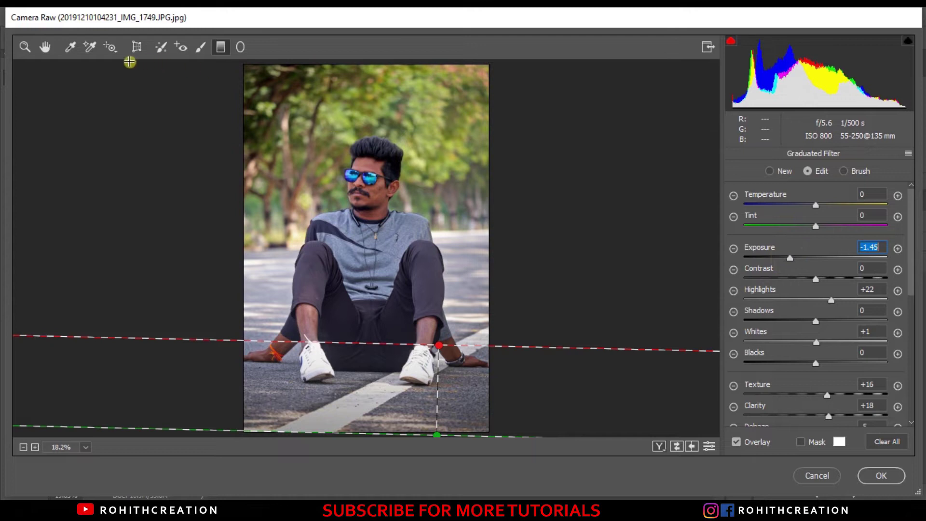
{"action": "left_click", "coordinate": [43, 45]}
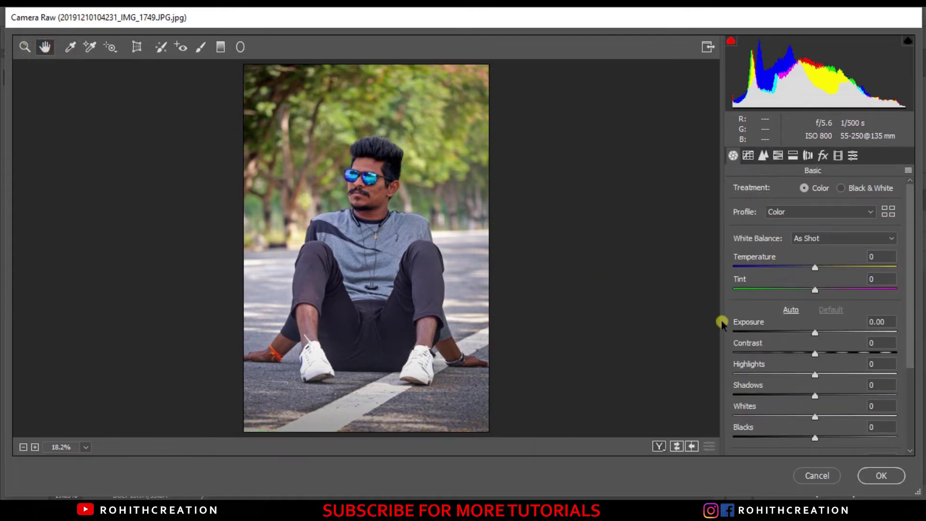
Step: Set exposure +0.15, highlights −100, shadows +12, whites −100 and blacks −38
{"action": "left_click_drag", "start_coordinate": [816, 335], "coordinate": [818, 333]}
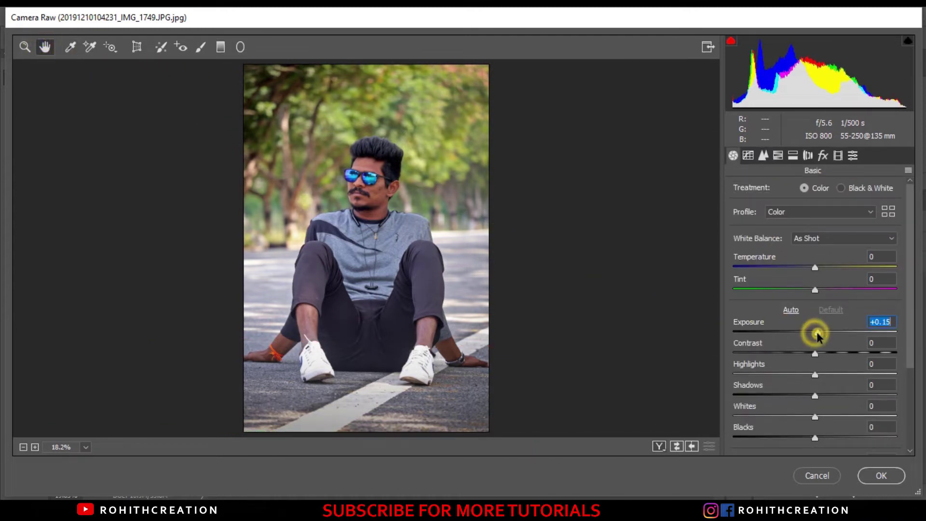
{"action": "left_click_drag", "start_coordinate": [815, 373], "coordinate": [732, 379]}
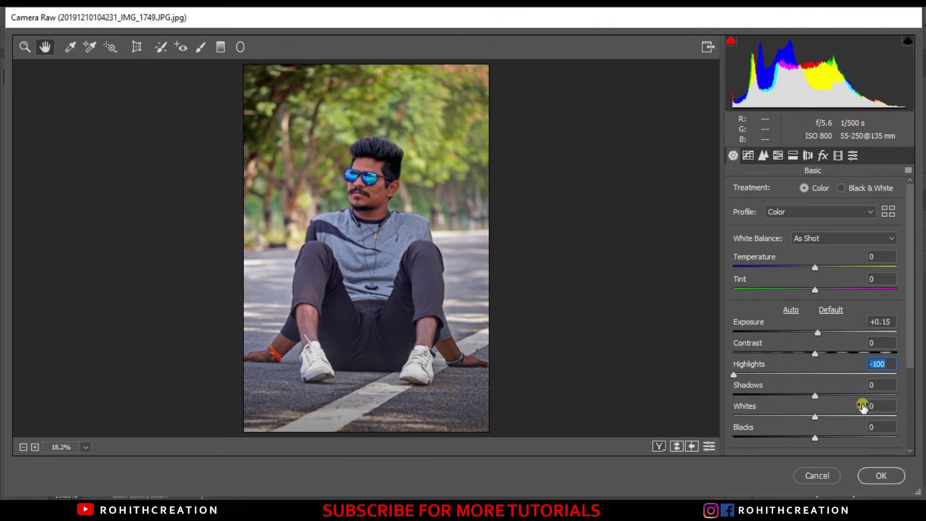
{"action": "left_click_drag", "start_coordinate": [823, 395], "coordinate": [825, 394]}
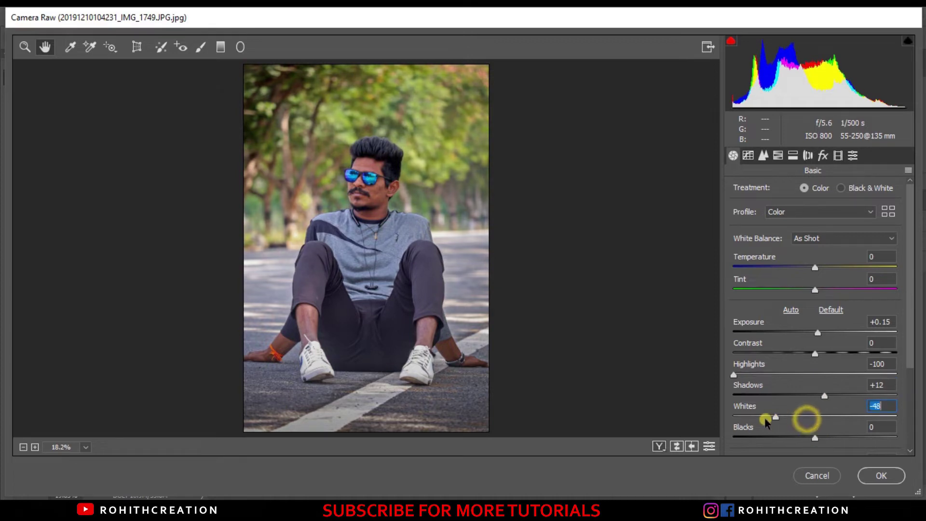
{"action": "left_click_drag", "start_coordinate": [807, 421], "coordinate": [699, 420]}
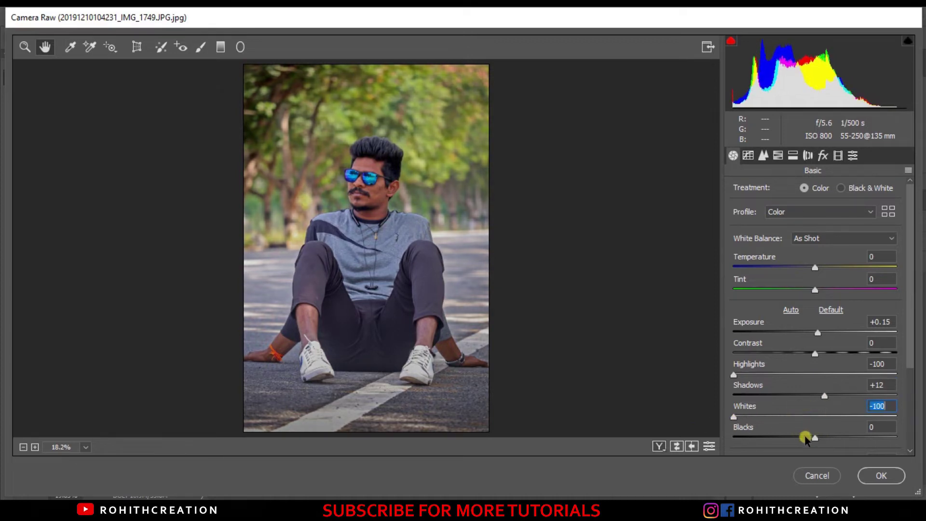
{"action": "left_click_drag", "start_coordinate": [805, 438], "coordinate": [796, 439]}
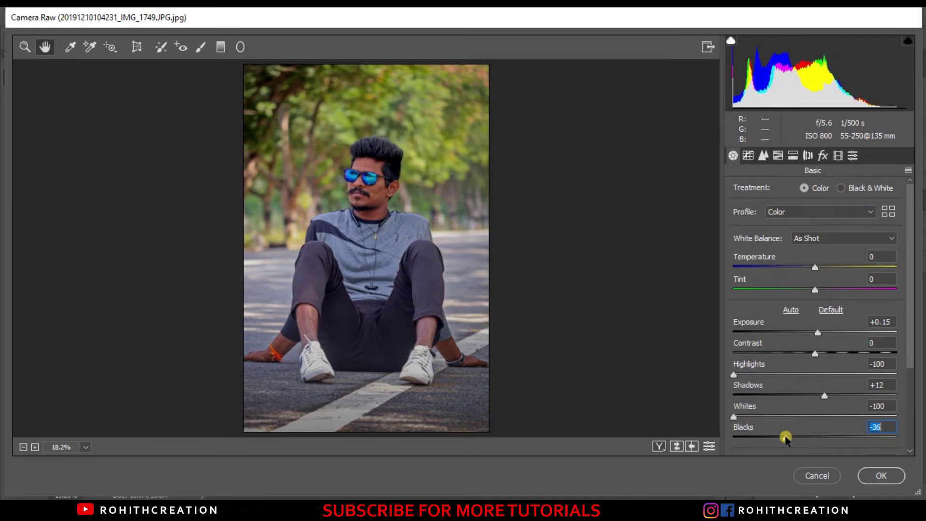
{"action": "left_click_drag", "start_coordinate": [786, 438], "coordinate": [782, 437]}
Step: Raise clarity to +13 and saturation to 5
{"action": "scroll", "coordinate": [781, 393], "scroll_direction": "down", "scroll_amount": 5}
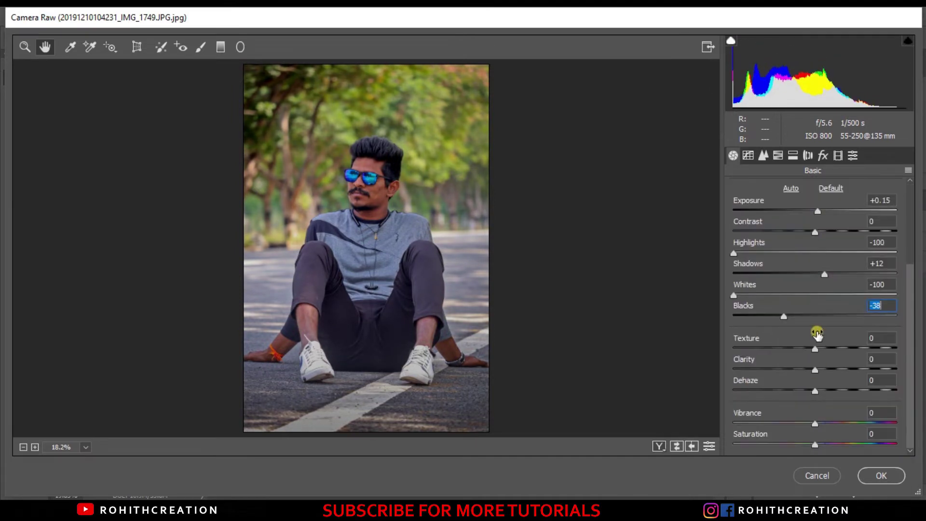
{"action": "left_click_drag", "start_coordinate": [815, 372], "coordinate": [825, 375]}
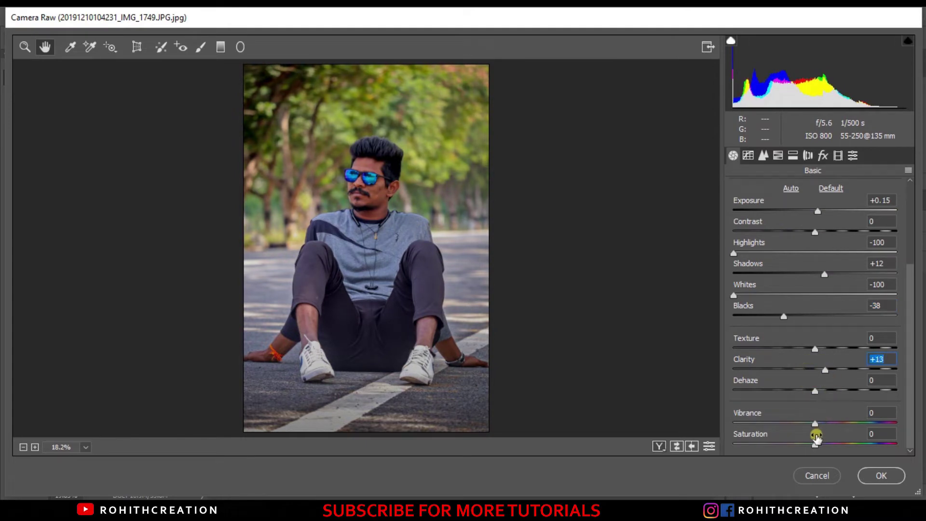
{"action": "type", "text": "5"}
{"action": "left_click", "coordinate": [763, 155]}
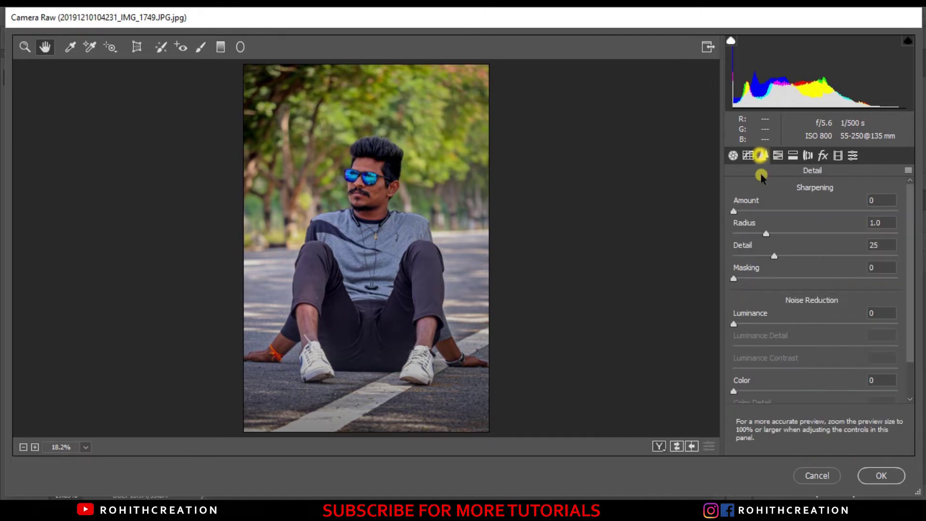
Step: Set sharpening 20 and luminance noise reduction 30 with detail 50 and contrast 40
{"action": "left_click", "coordinate": [893, 201]}
{"action": "type", "text": "2"}
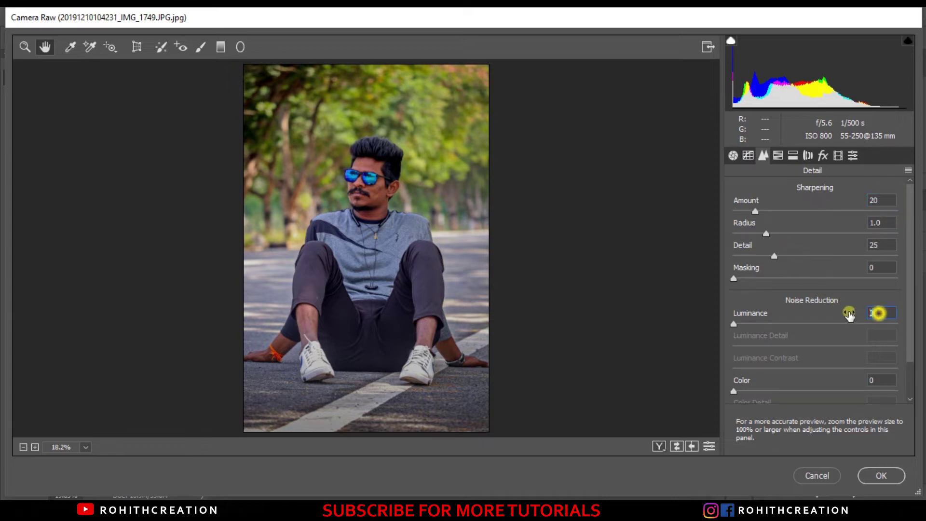
{"action": "type", "text": "30"}
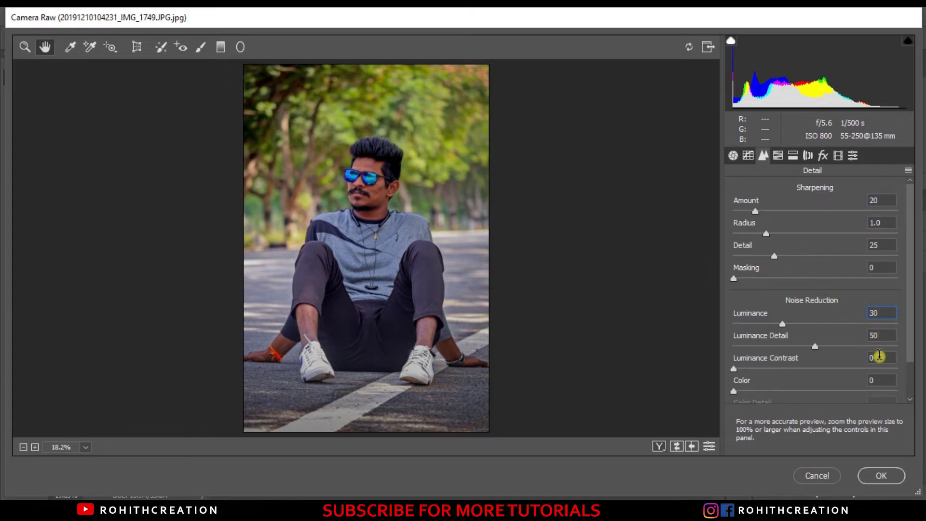
{"action": "type", "text": "40"}
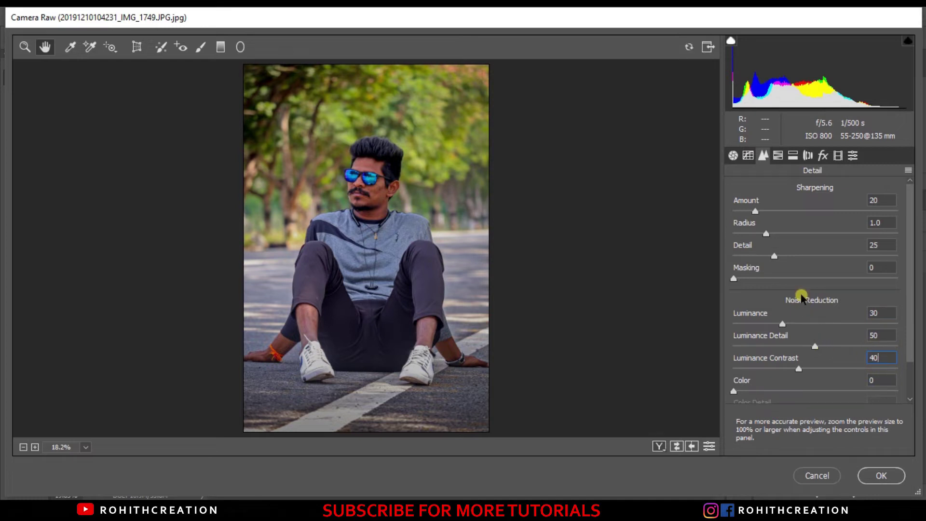
{"action": "left_click", "coordinate": [786, 155]}
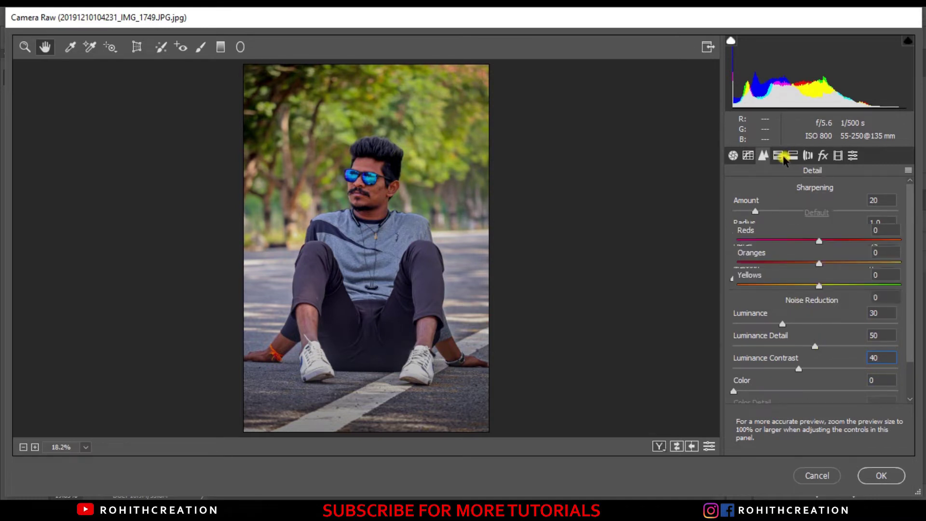
Step: Brighten orange luminance to +50 and push green saturation to +100
{"action": "left_click", "coordinate": [834, 191]}
{"action": "left_click_drag", "start_coordinate": [833, 265], "coordinate": [839, 264]}
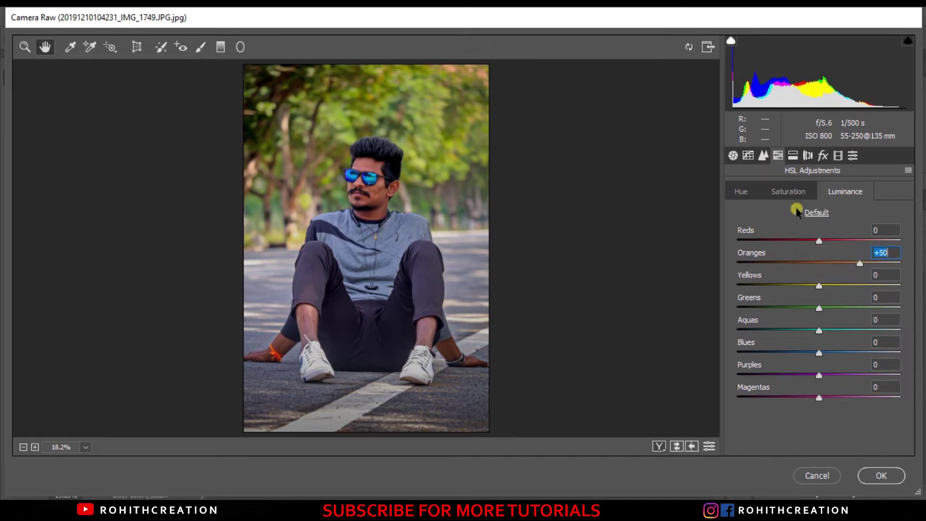
{"action": "left_click", "coordinate": [789, 191]}
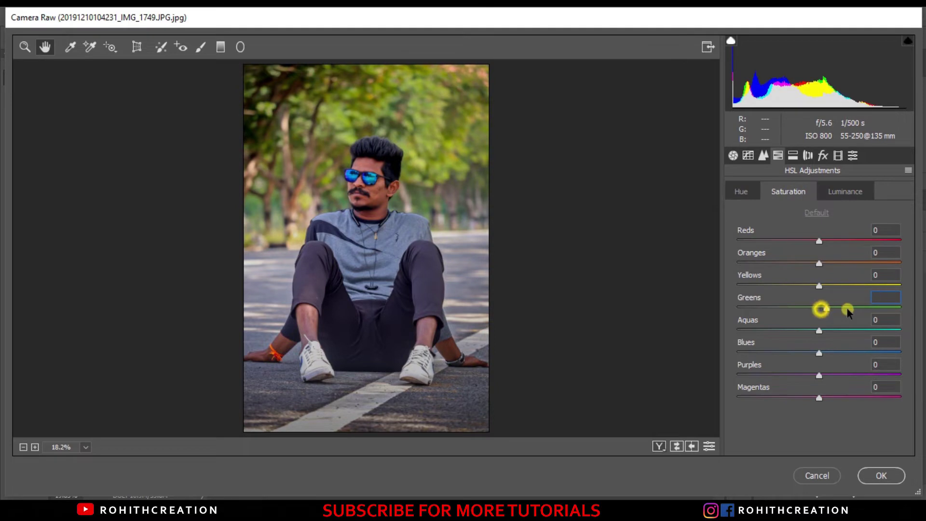
{"action": "left_click_drag", "start_coordinate": [848, 311], "coordinate": [907, 309]}
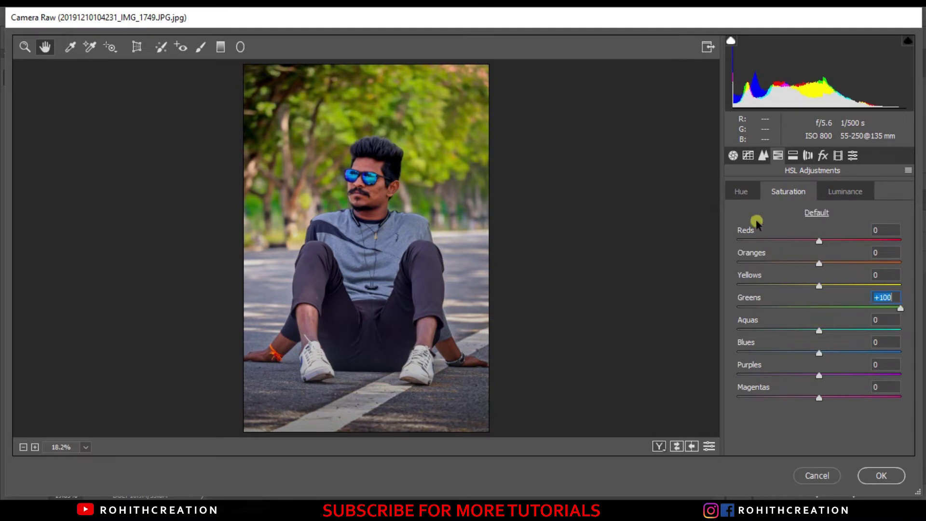
Step: Shift the yellows hue to +100, aquas to −100 and greens to +10
{"action": "left_click", "coordinate": [746, 193]}
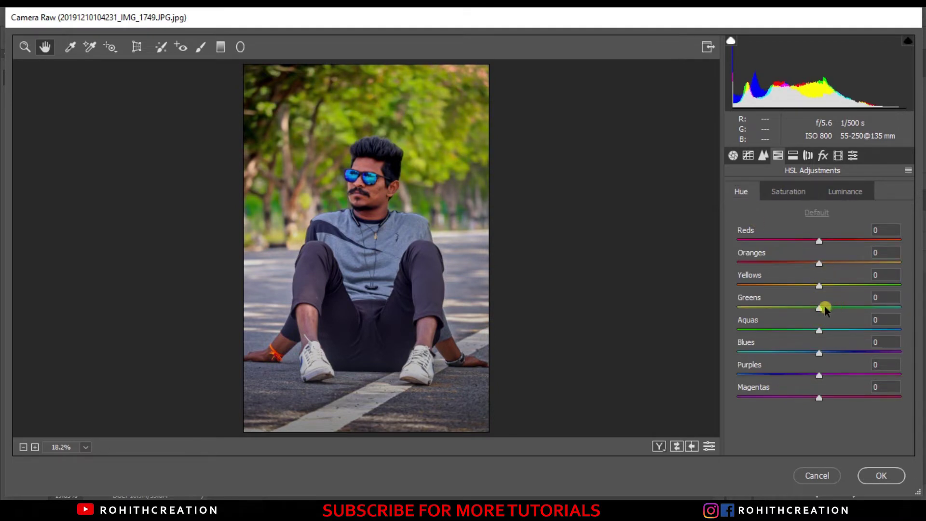
{"action": "left_click_drag", "start_coordinate": [820, 288], "coordinate": [911, 285]}
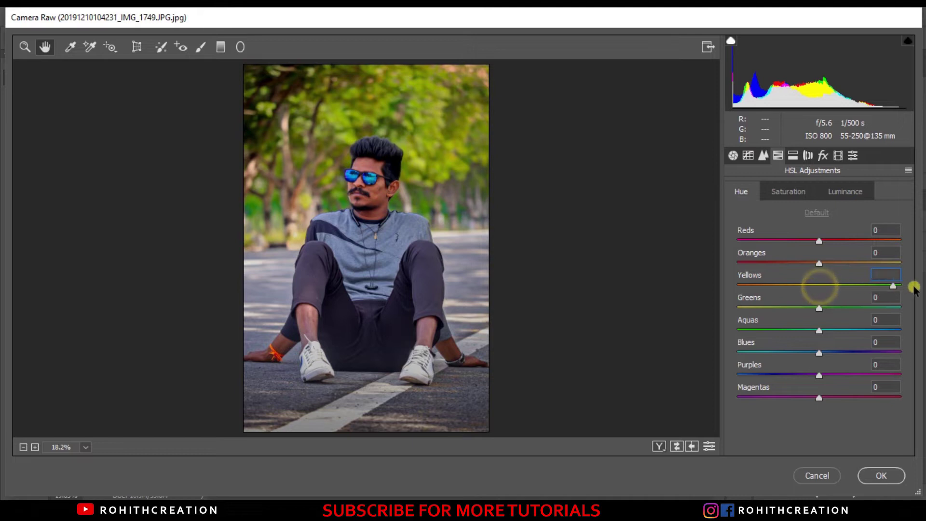
{"action": "left_click_drag", "start_coordinate": [789, 331], "coordinate": [731, 331]}
{"action": "left_click_drag", "start_coordinate": [783, 309], "coordinate": [734, 308]}
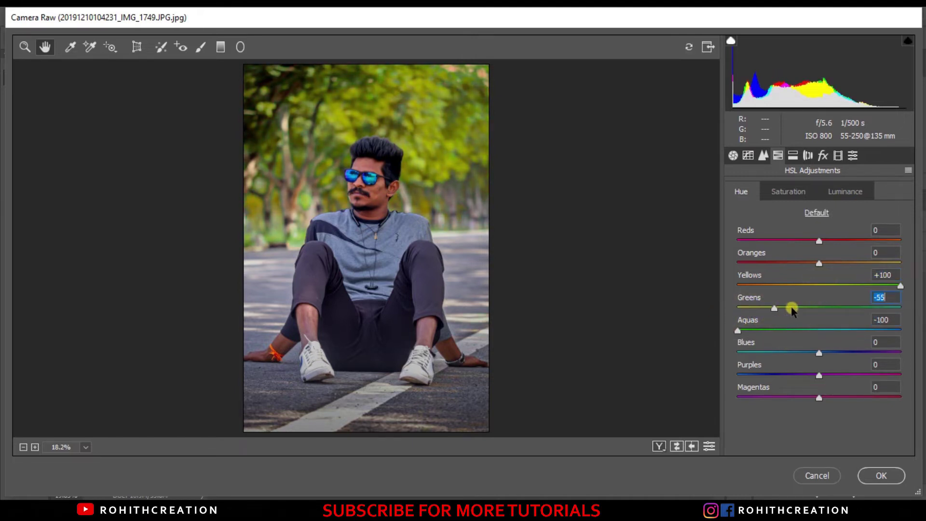
{"action": "left_click_drag", "start_coordinate": [802, 285], "coordinate": [843, 285]}
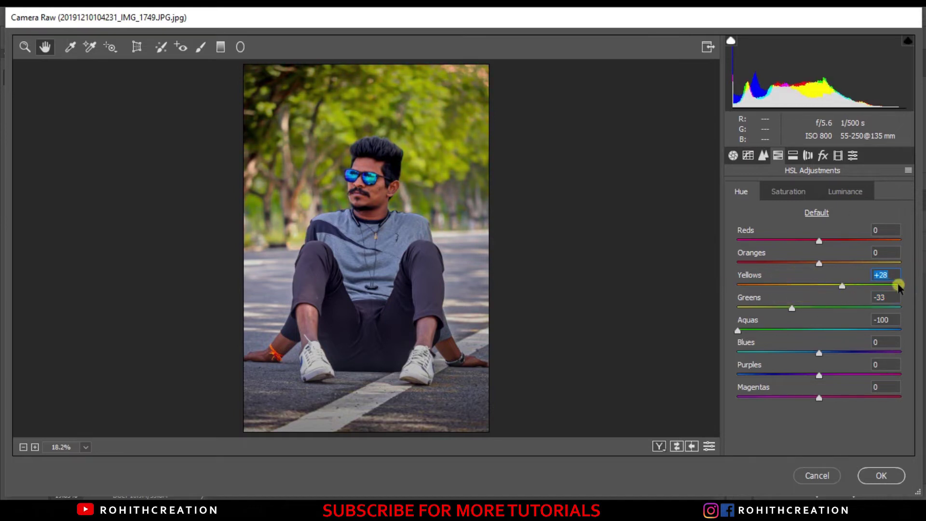
{"action": "left_click_drag", "start_coordinate": [900, 287], "coordinate": [900, 285]}
{"action": "left_click", "coordinate": [839, 307]}
{"action": "type", "text": "10"}
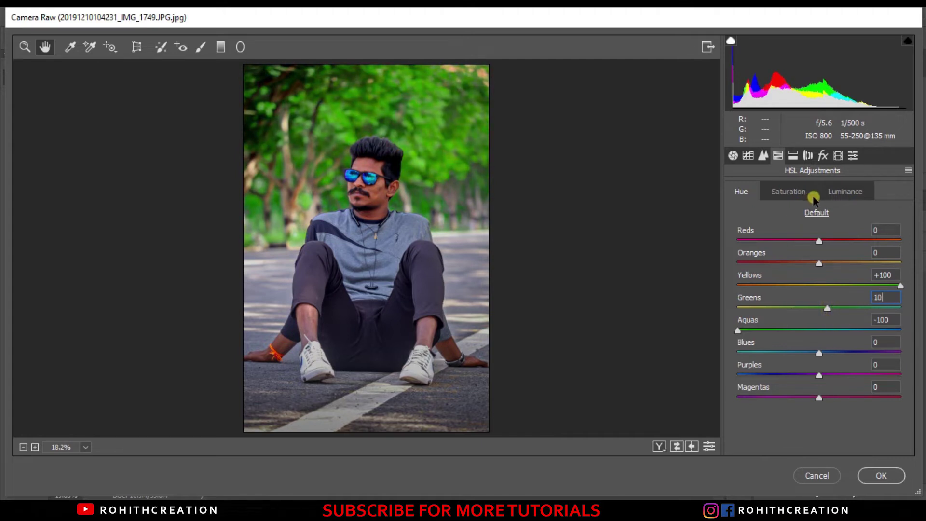
Step: Set the blues hue to −10
{"action": "left_click", "coordinate": [803, 192]}
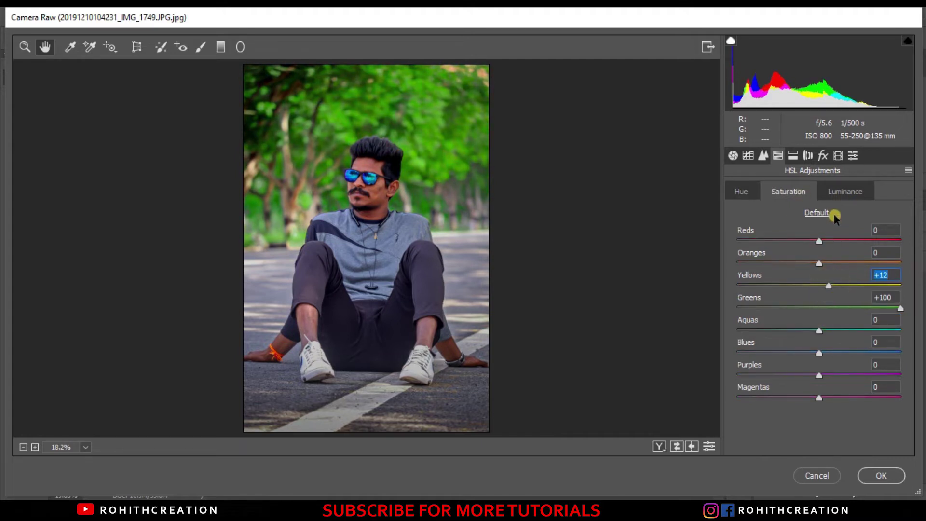
{"action": "left_click", "coordinate": [742, 191]}
{"action": "left_click", "coordinate": [810, 352]}
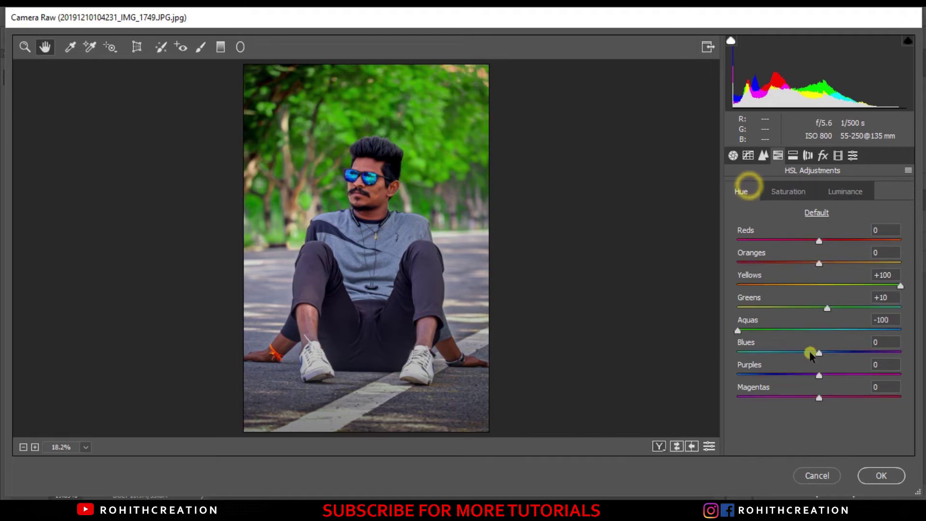
{"action": "left_click_drag", "start_coordinate": [809, 353], "coordinate": [799, 354]}
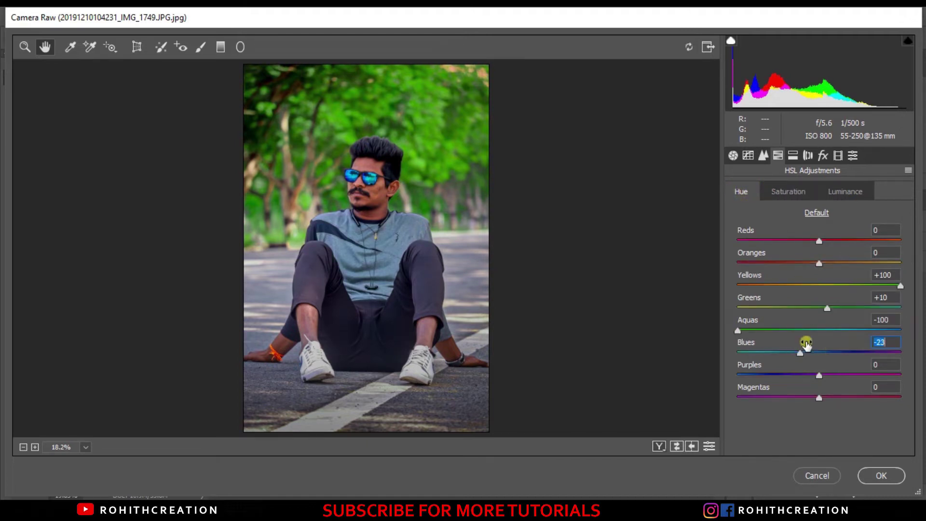
{"action": "type", "text": "10"}
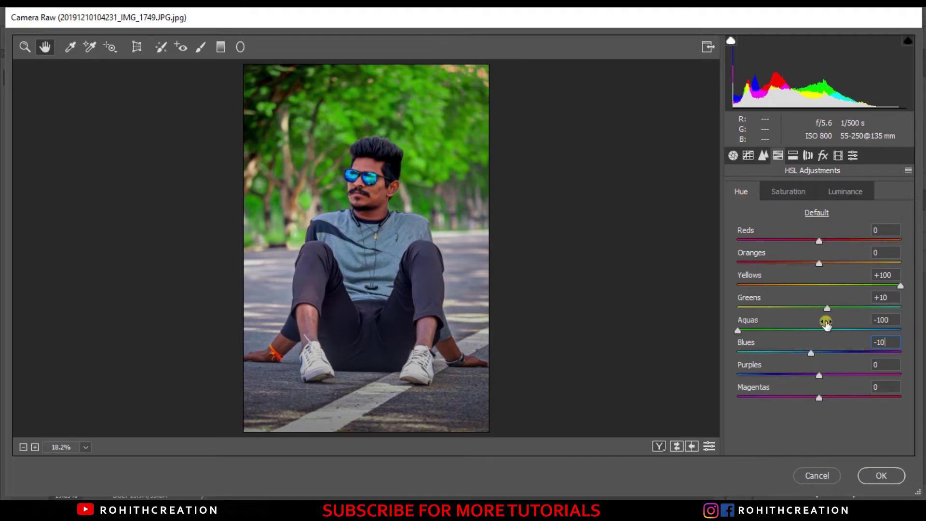
{"action": "left_click", "coordinate": [808, 155]}
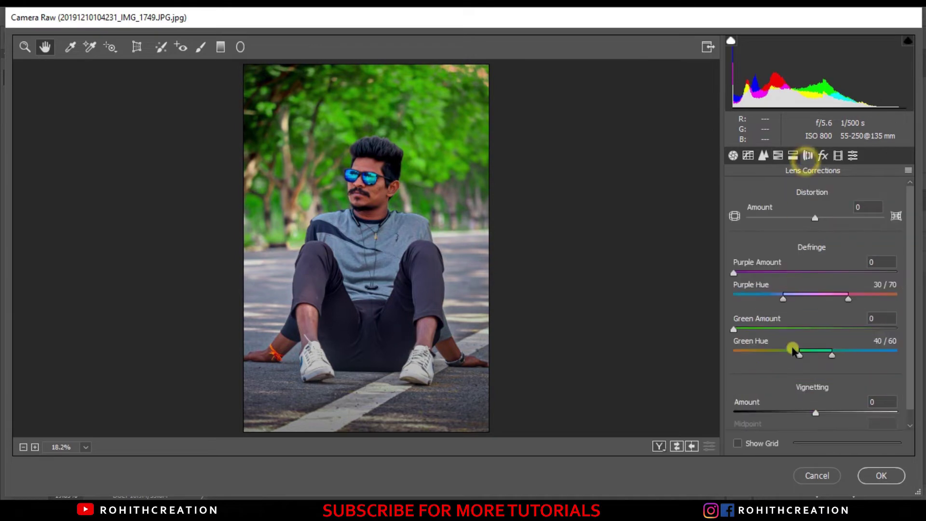
Step: Add a wide vignette with amount −34 and midpoint 0
{"action": "left_click", "coordinate": [787, 412]}
{"action": "scroll", "coordinate": [784, 408], "scroll_direction": "down", "scroll_amount": 1}
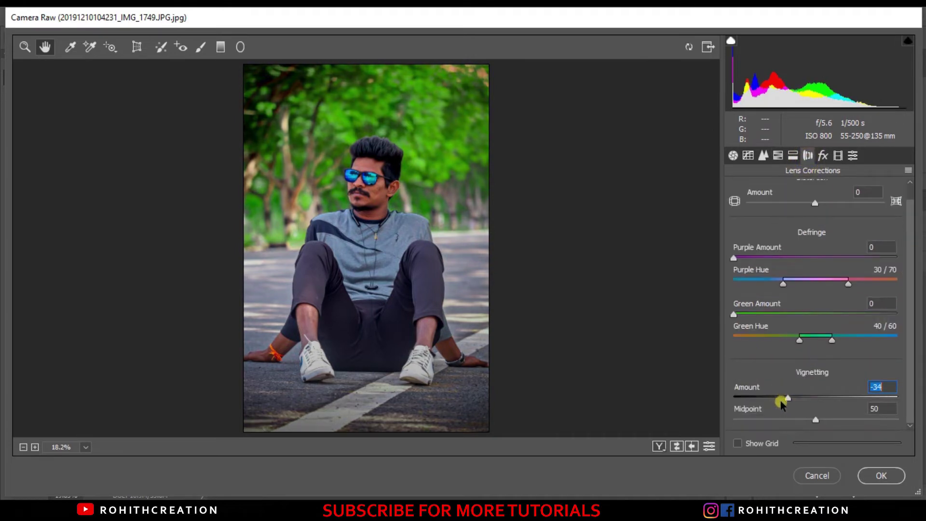
{"action": "left_click_drag", "start_coordinate": [781, 421], "coordinate": [735, 421]}
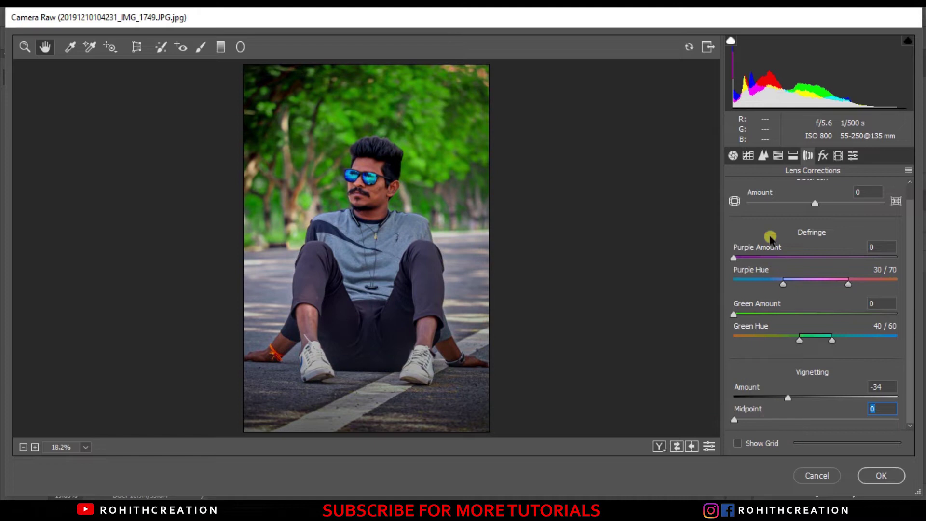
Step: Tint the highlights green at hue 119, saturation 21, then select the blue curve channel
{"action": "left_click", "coordinate": [793, 155]}
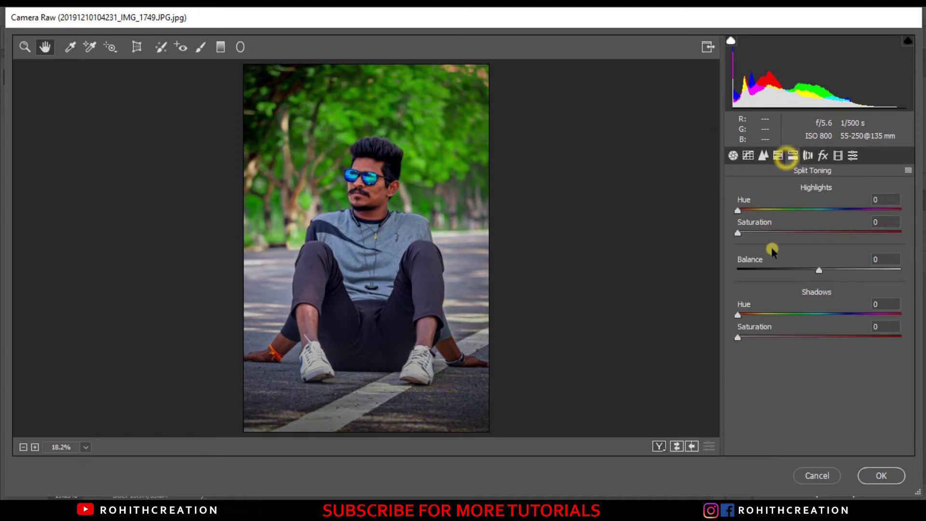
{"action": "left_click", "coordinate": [772, 233]}
{"action": "left_click_drag", "start_coordinate": [738, 211], "coordinate": [795, 218]}
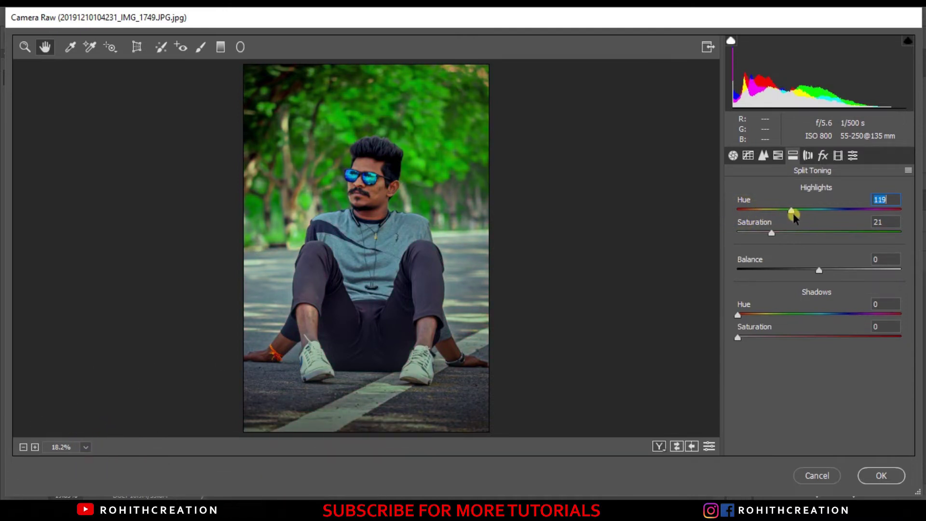
{"action": "left_click", "coordinate": [785, 237]}
{"action": "left_click", "coordinate": [781, 284]}
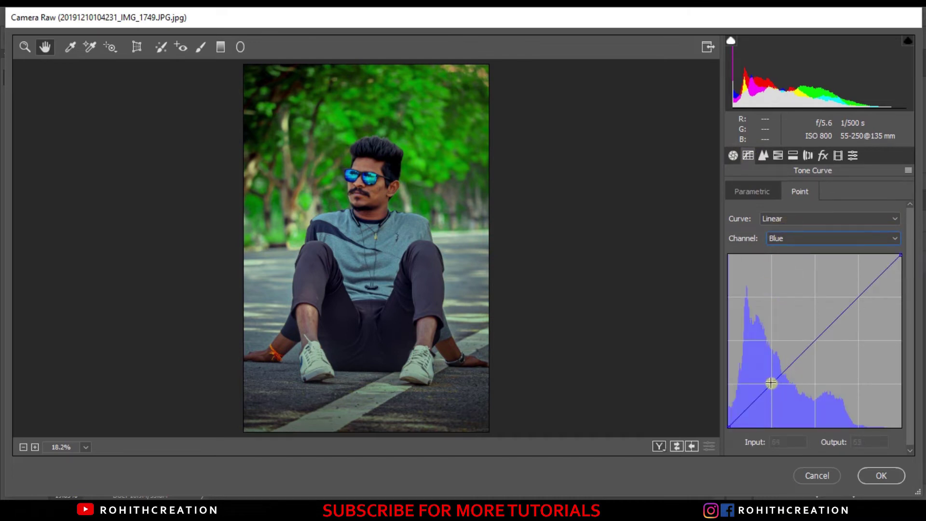
Step: Raise the blue curve's black point and pull its white point inward
{"action": "left_click", "coordinate": [771, 383]}
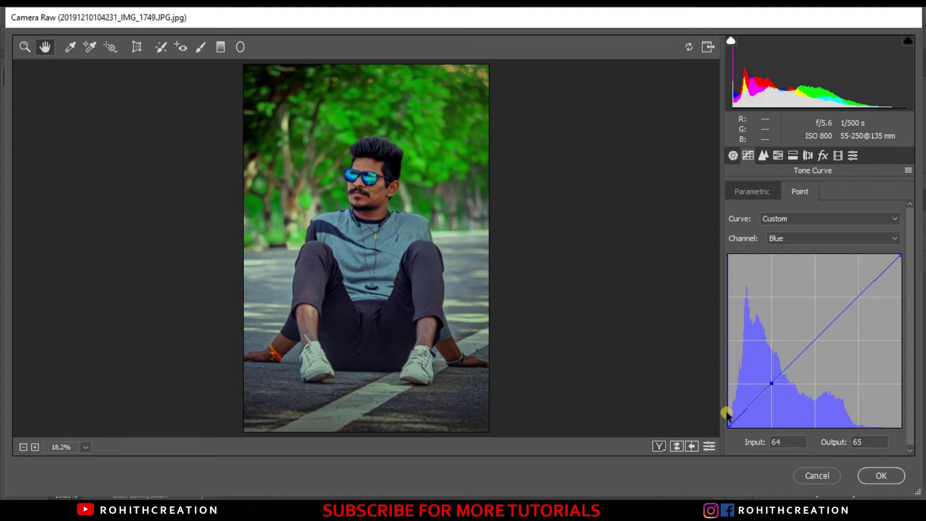
{"action": "left_click_drag", "start_coordinate": [729, 409], "coordinate": [726, 405]}
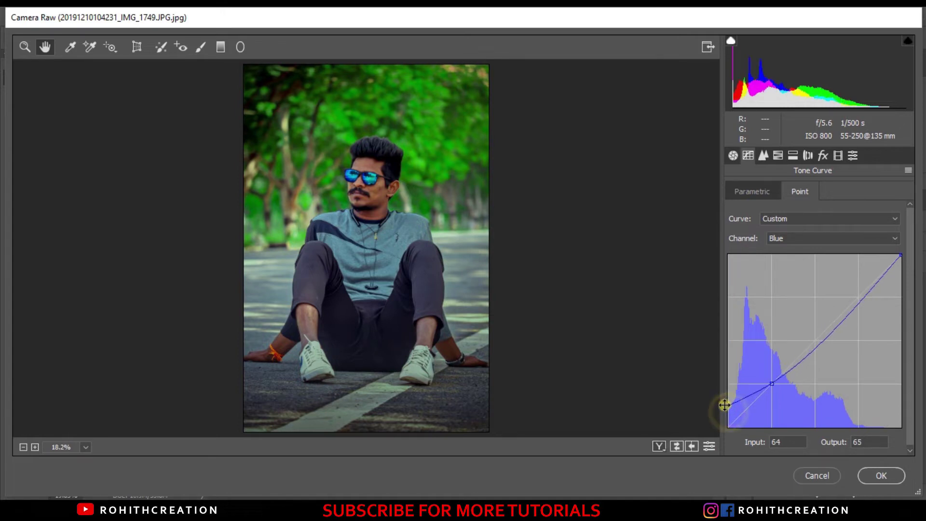
{"action": "left_click", "coordinate": [899, 255]}
{"action": "left_click_drag", "start_coordinate": [884, 252], "coordinate": [881, 251]}
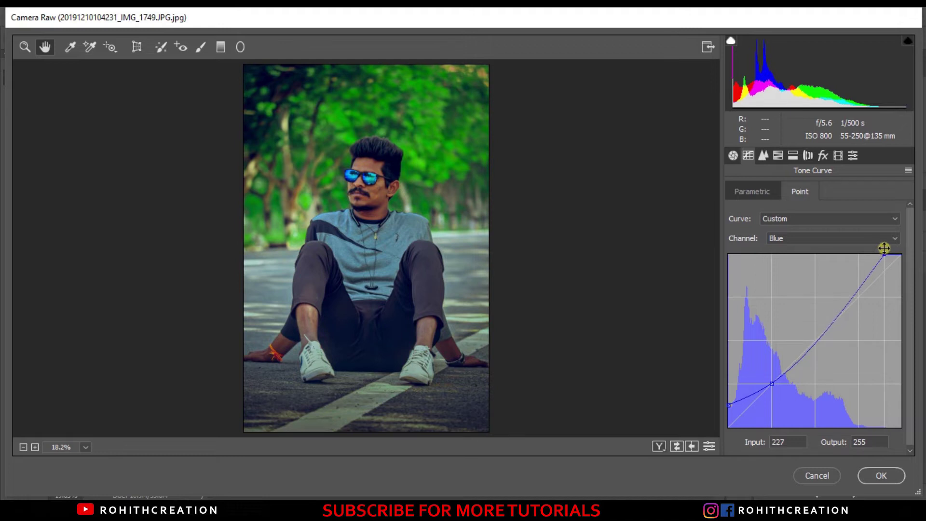
Step: Lift the RGB curve's black point to output 10 to fade the shadows
{"action": "left_click", "coordinate": [785, 240]}
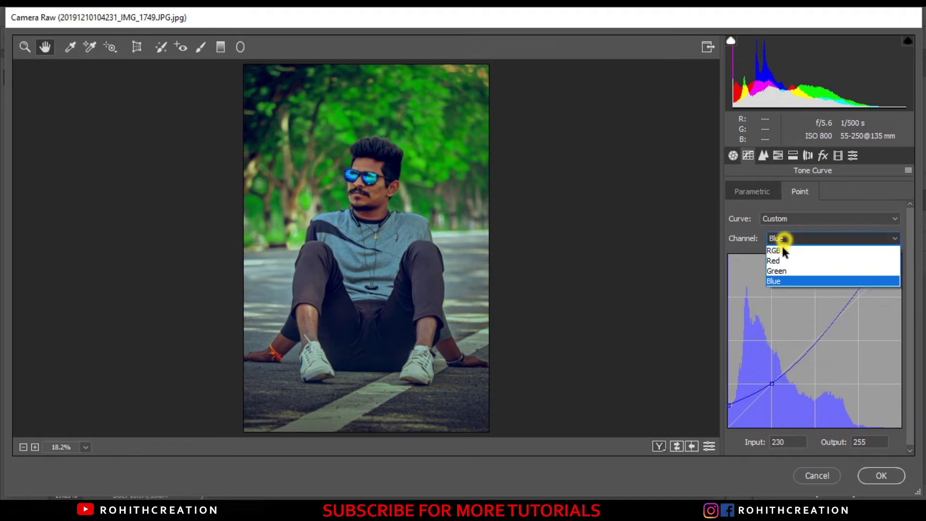
{"action": "left_click", "coordinate": [780, 249]}
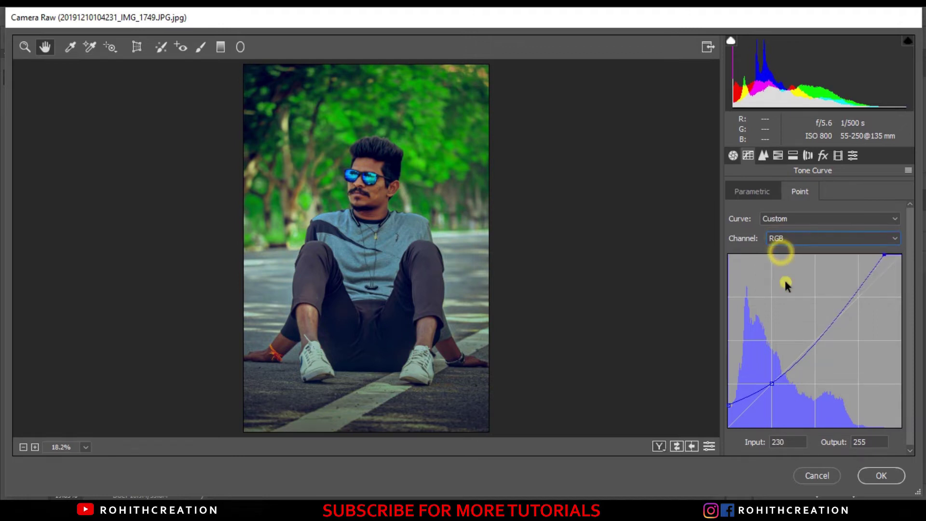
{"action": "left_click", "coordinate": [773, 383]}
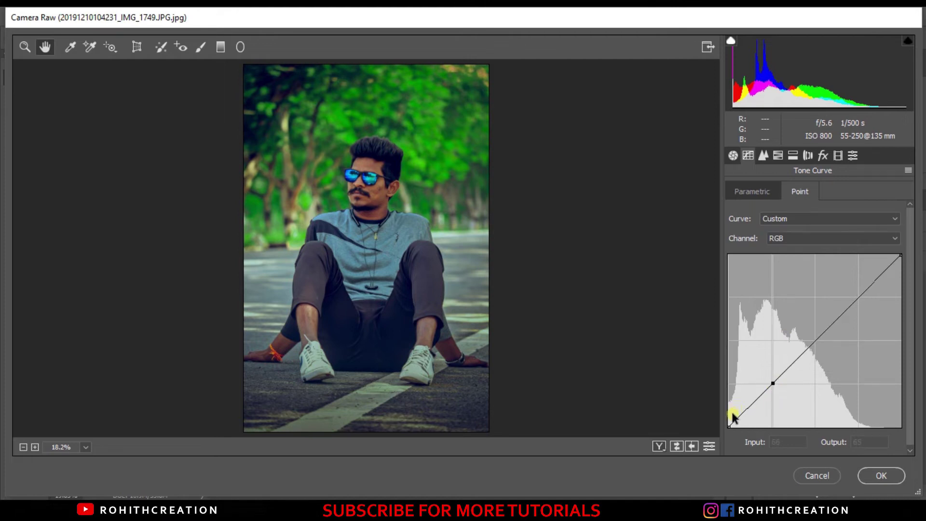
{"action": "left_click_drag", "start_coordinate": [727, 417], "coordinate": [713, 420]}
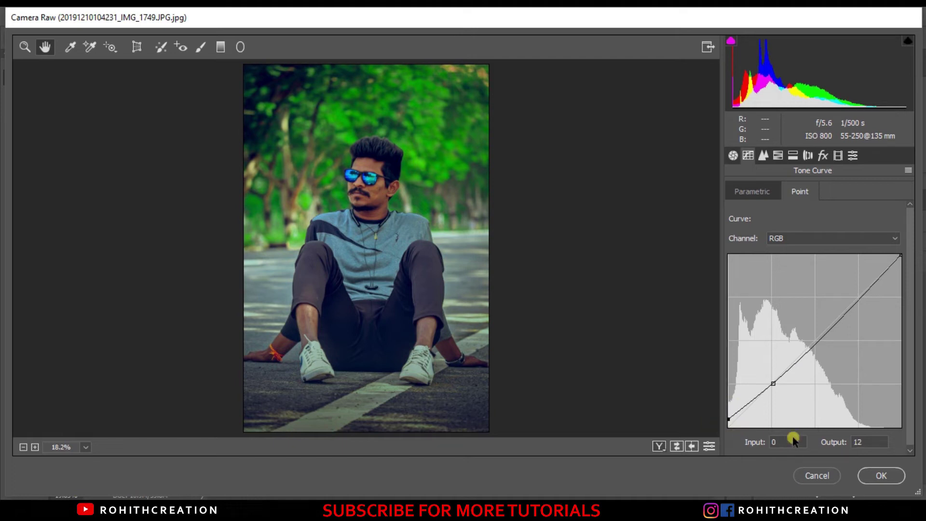
{"action": "type", "text": "10"}
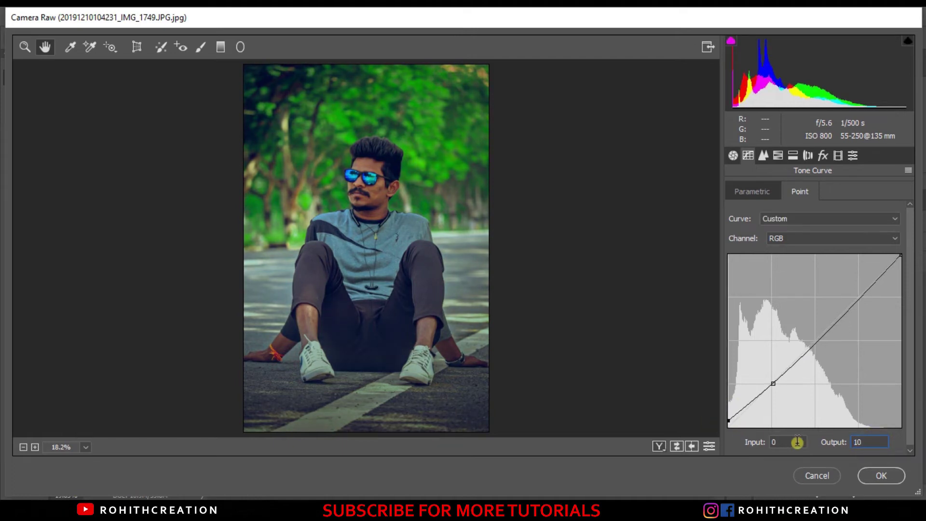
{"action": "left_click", "coordinate": [658, 446]}
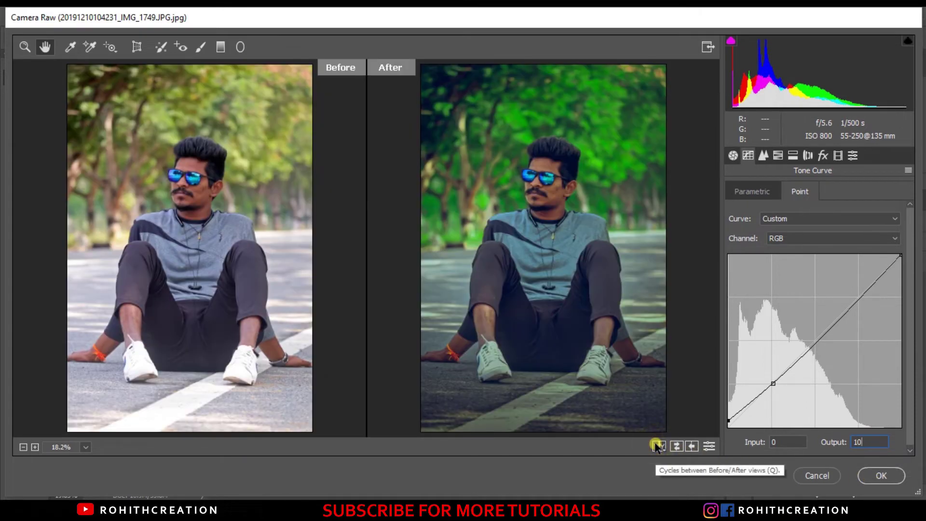
Step: Apply the Camera Raw grade and toggle the model layer to check it
{"action": "left_click", "coordinate": [864, 477]}
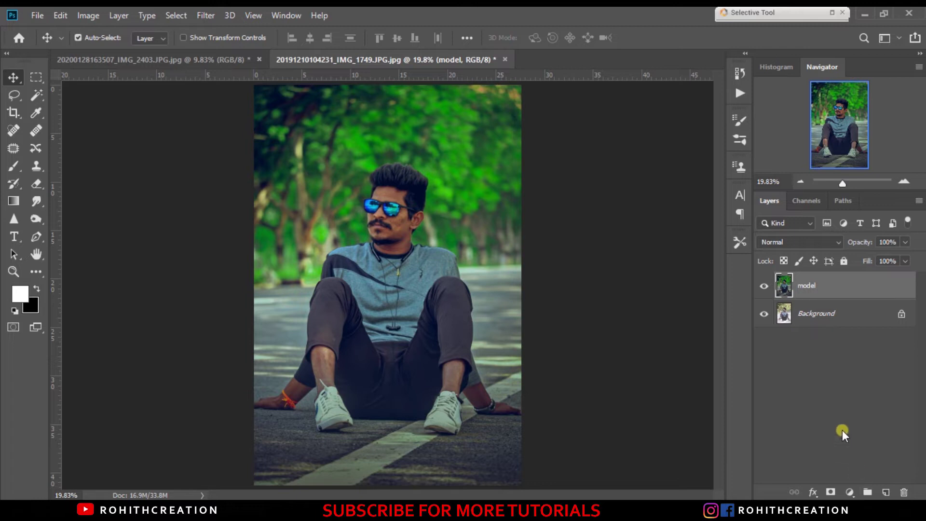
{"action": "left_click", "coordinate": [765, 286]}
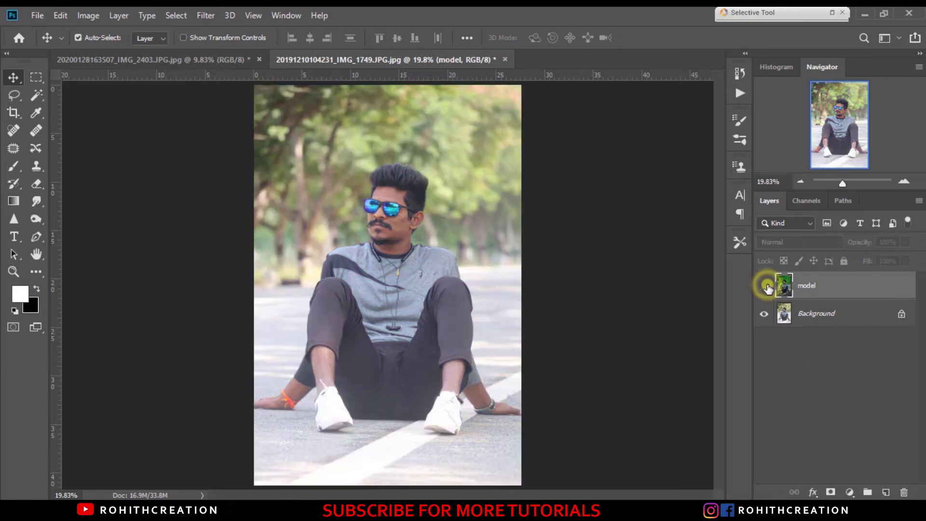
{"action": "left_click", "coordinate": [765, 286]}
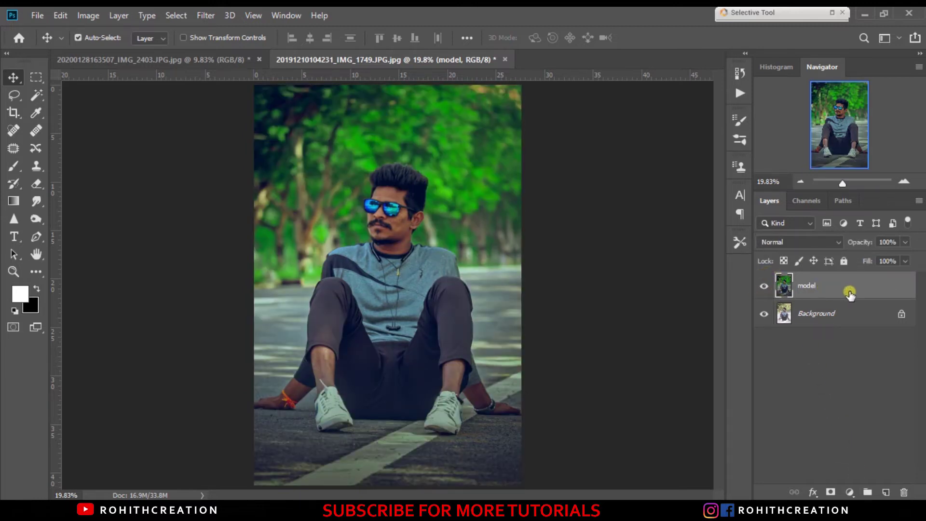
Step: Duplicate the model layer and name the copy 'skin'
{"action": "left_click_drag", "start_coordinate": [871, 296], "coordinate": [890, 491]}
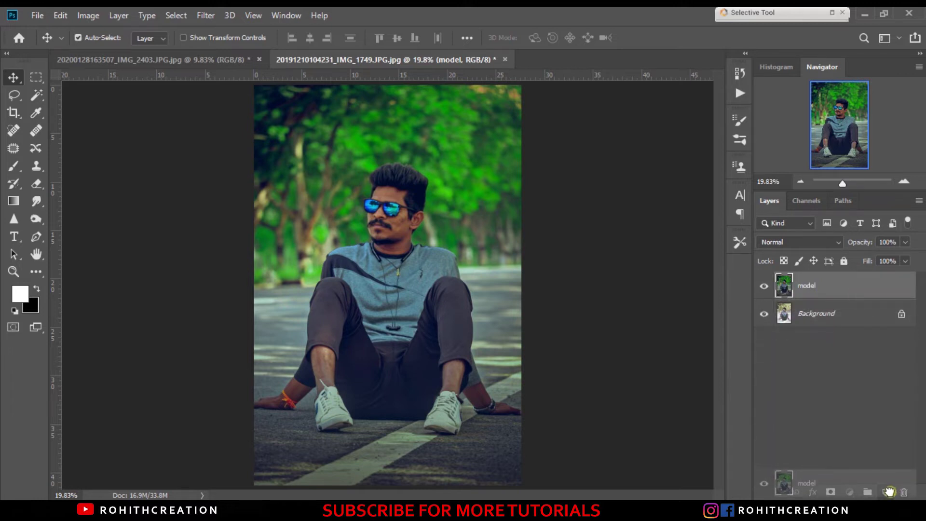
{"action": "left_click", "coordinate": [817, 288]}
{"action": "type", "text": "skin"}
{"action": "key", "text": "Return"}
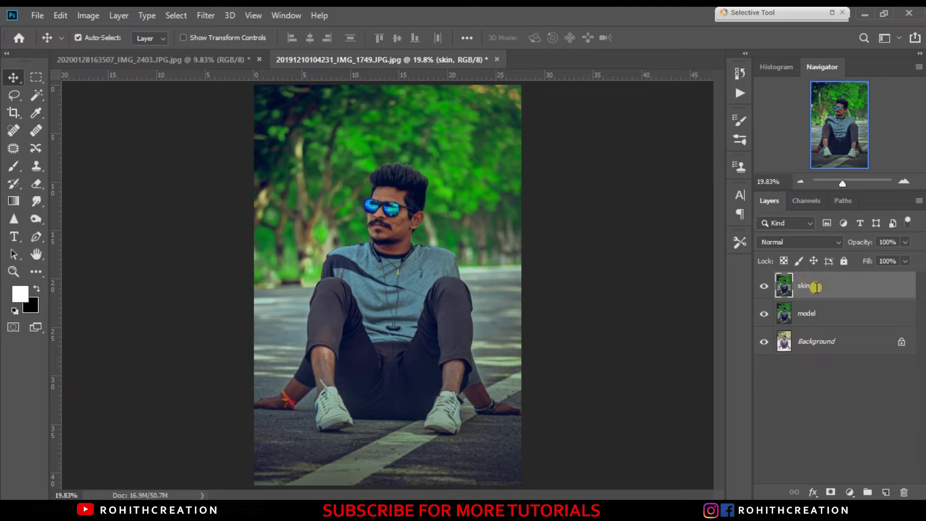
Step: Apply SkinFiner 2.0 with smoothing 84, portrait size 100, skin-tone contrast +16 and brightness +9
{"action": "left_click", "coordinate": [206, 15]}
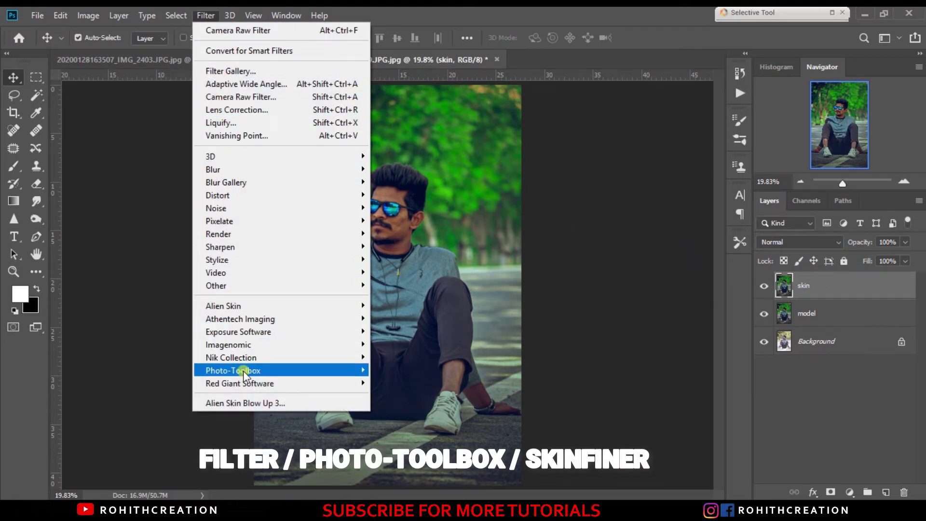
{"action": "mouse_move", "coordinate": [233, 371]}
{"action": "left_click", "coordinate": [386, 370]}
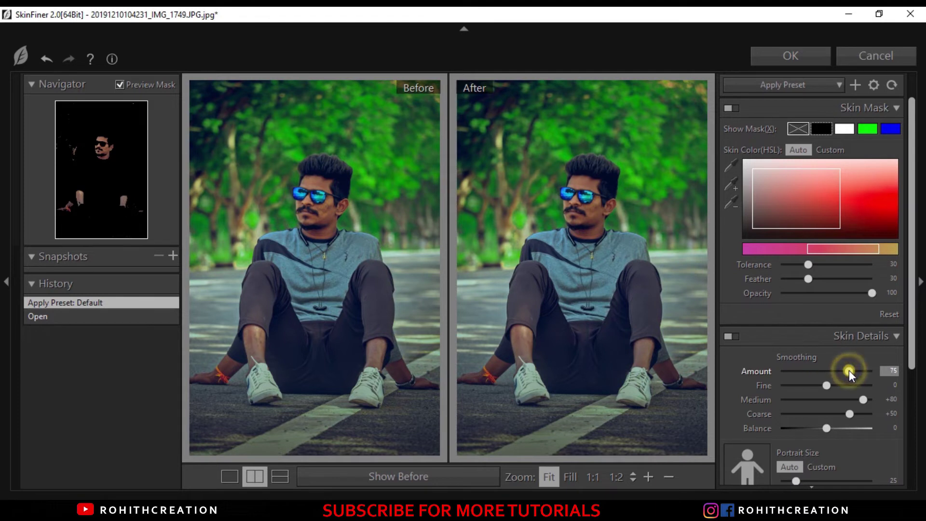
{"action": "left_click_drag", "start_coordinate": [849, 370], "coordinate": [857, 371]}
{"action": "left_click", "coordinate": [843, 386]}
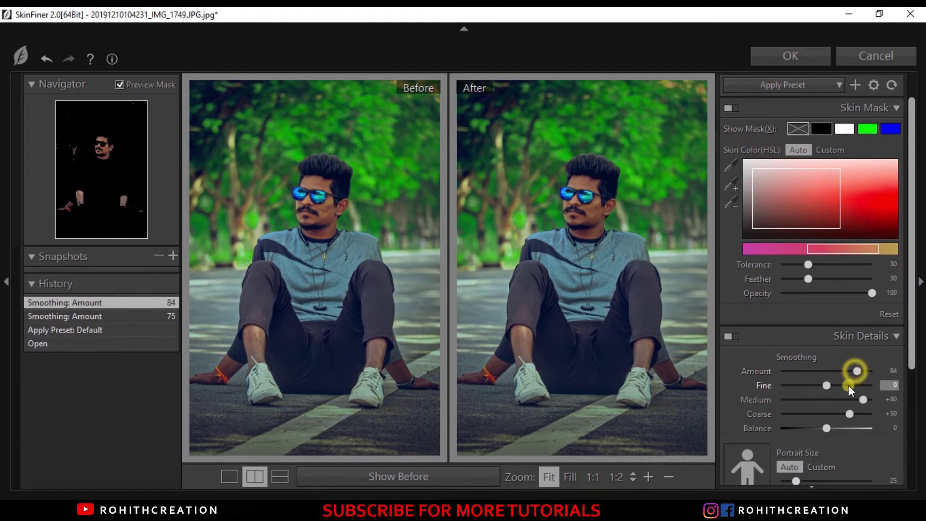
{"action": "double_click", "coordinate": [844, 386]}
{"action": "scroll", "coordinate": [845, 398], "scroll_direction": "down", "scroll_amount": 3}
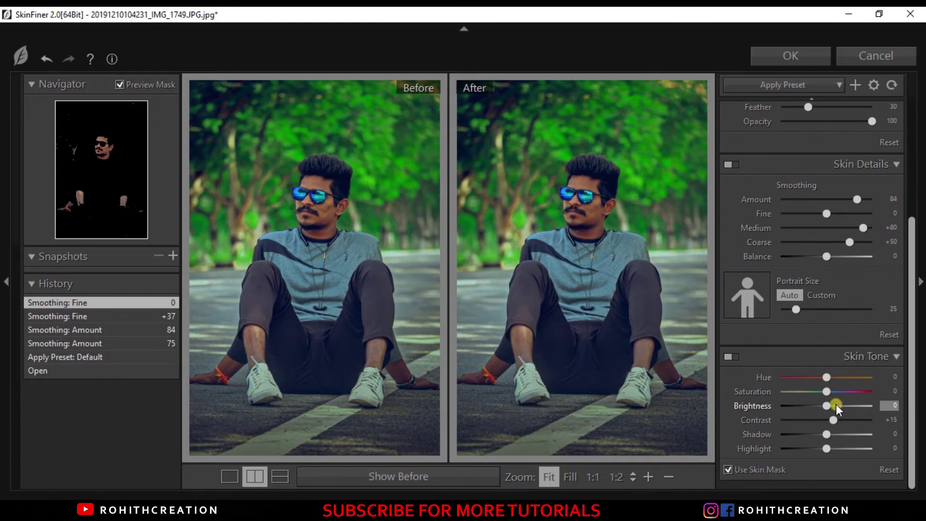
{"action": "left_click_drag", "start_coordinate": [800, 311], "coordinate": [875, 314]}
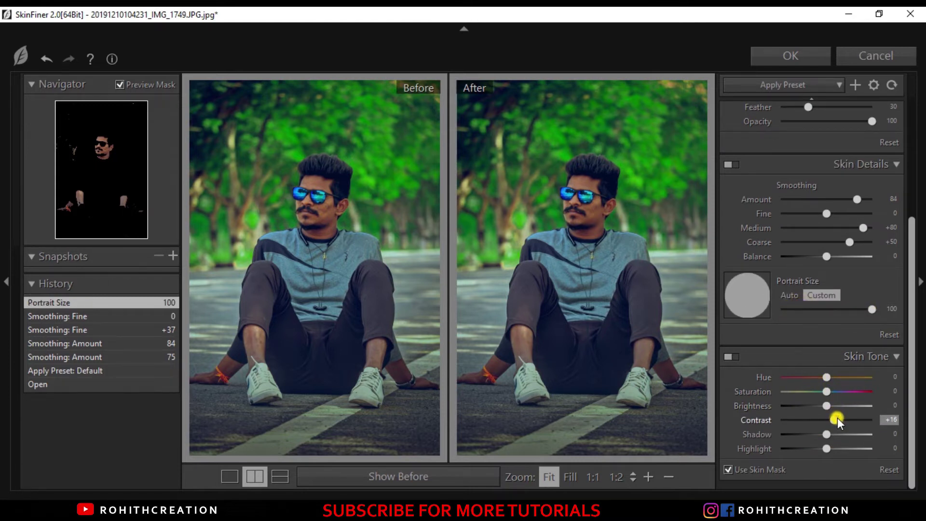
{"action": "left_click_drag", "start_coordinate": [833, 407], "coordinate": [831, 405]}
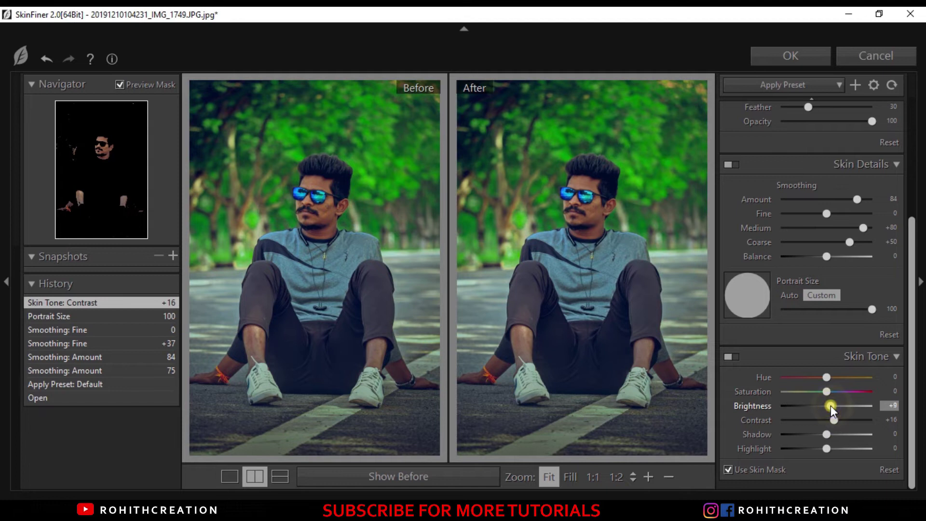
{"action": "left_click", "coordinate": [801, 57]}
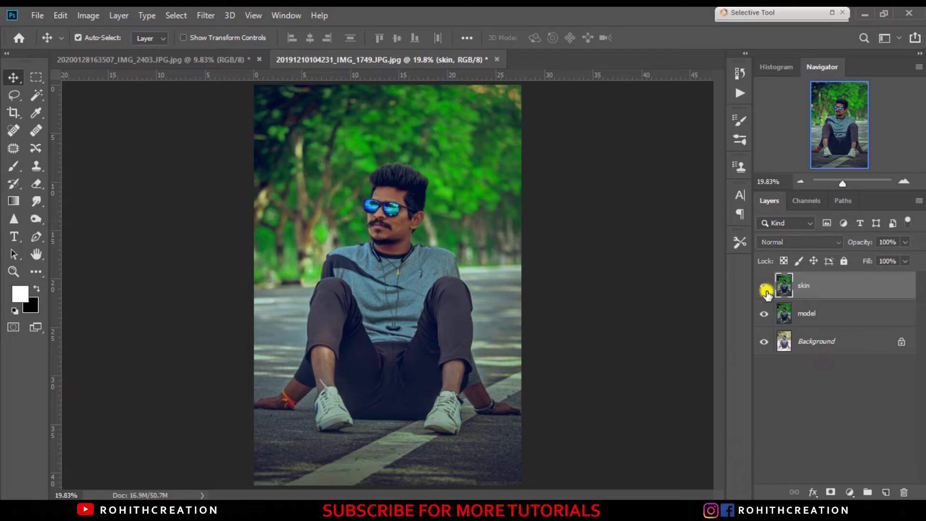
Step: Duplicate the skin layer as skin copy and hide the skin and model layers
{"action": "left_click", "coordinate": [764, 288]}
{"action": "left_click", "coordinate": [764, 289]}
{"action": "left_click_drag", "start_coordinate": [877, 291], "coordinate": [889, 487]}
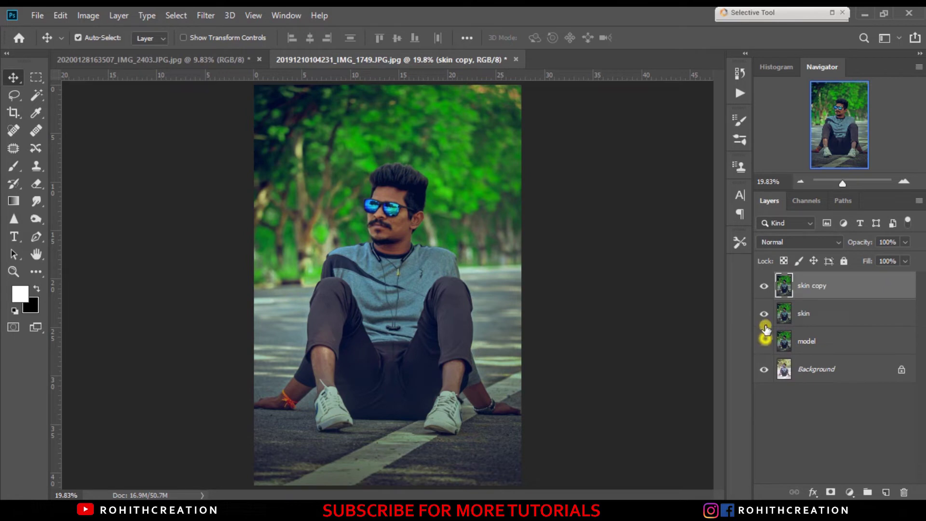
{"action": "left_click", "coordinate": [764, 314]}
Step: Pick the Smudge tool, zoom in on the face and smudge the forehead smooth
{"action": "left_click", "coordinate": [36, 218]}
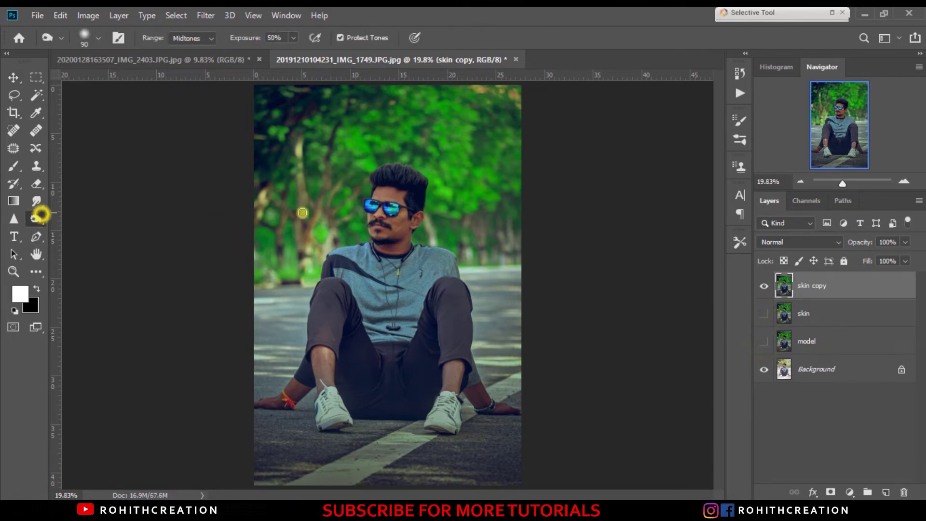
{"action": "key", "text": "ctrl+plus"}
{"action": "key", "text": "ctrl+plus"}
{"action": "key", "text": "ctrl+plus"}
{"action": "key", "text": "ctrl+plus"}
{"action": "key", "text": "ctrl+plus"}
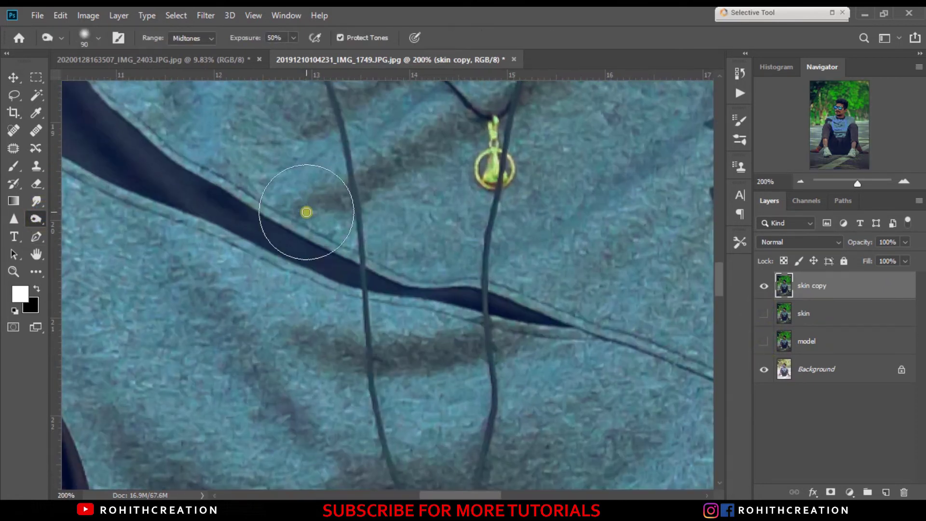
{"action": "left_click_drag", "start_coordinate": [381, 132], "coordinate": [383, 227]}
{"action": "key", "text": "ctrl+minus"}
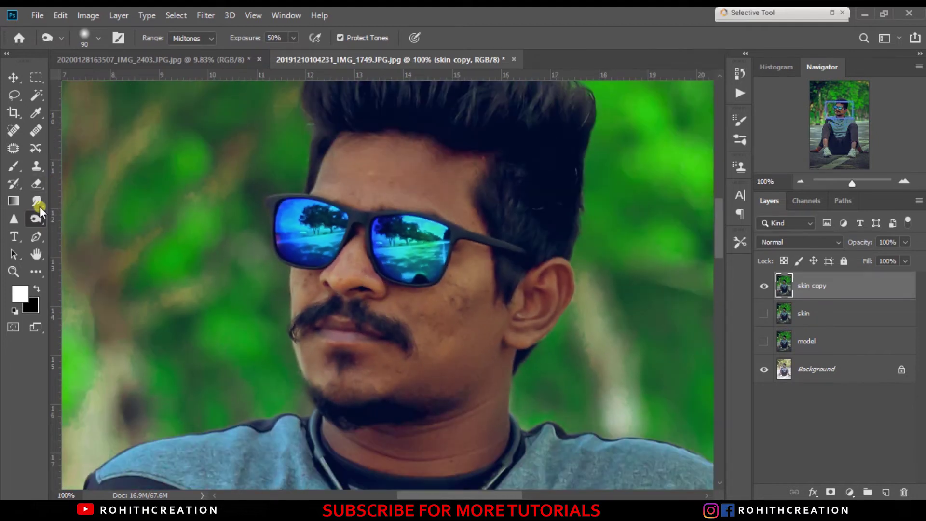
{"action": "left_click", "coordinate": [36, 201]}
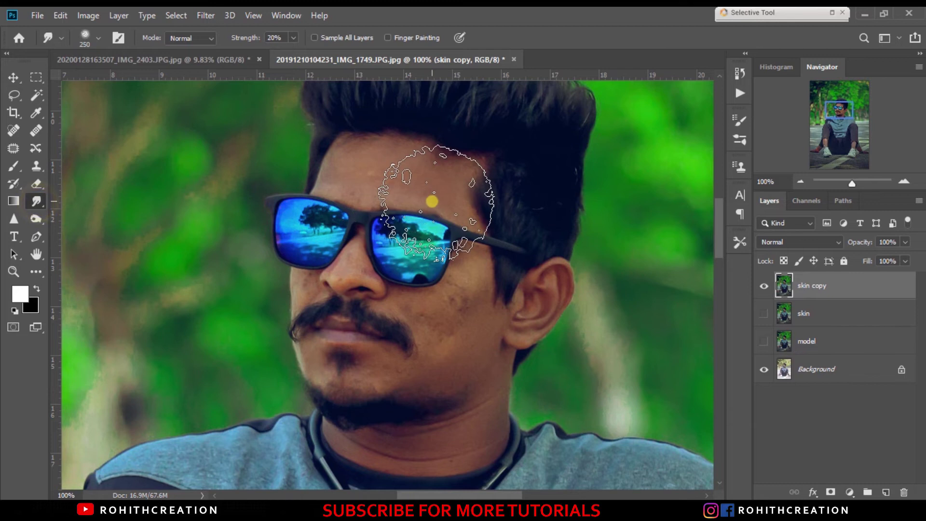
{"action": "scroll", "coordinate": [432, 201], "scroll_direction": "up", "scroll_amount": 3}
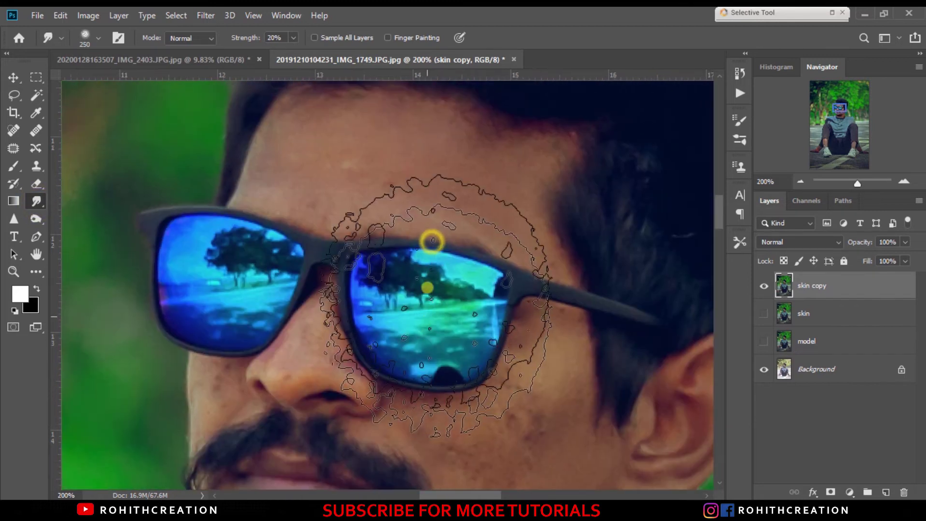
{"action": "scroll", "coordinate": [435, 266], "scroll_direction": "up", "scroll_amount": 3}
{"action": "key", "text": "bracketleft"}
{"action": "key", "text": "bracketleft"}
{"action": "key", "text": "bracketleft"}
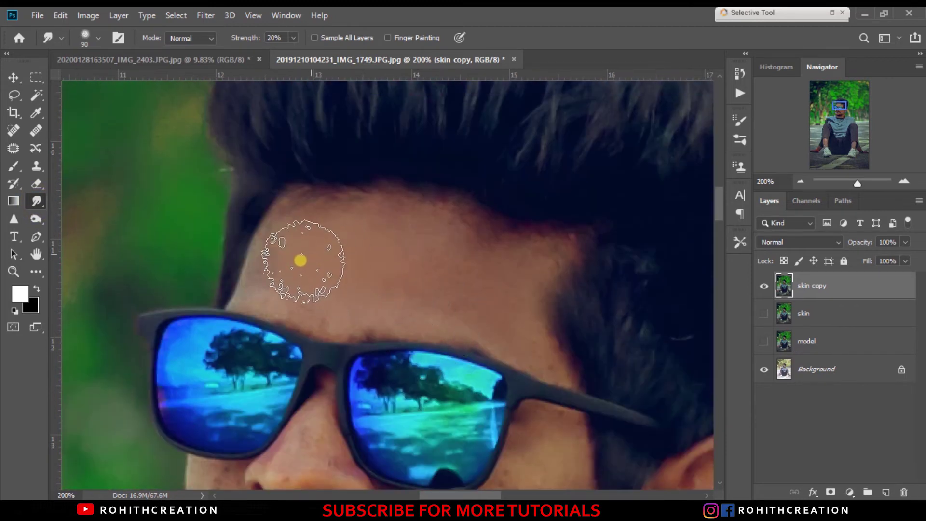
{"action": "mouse_move", "coordinate": [256, 283]}
{"action": "left_mouse_down"}
{"action": "mouse_move", "coordinate": [341, 305]}
{"action": "mouse_move", "coordinate": [293, 217]}
{"action": "mouse_move", "coordinate": [360, 213]}
{"action": "mouse_move", "coordinate": [430, 263]}
{"action": "mouse_move", "coordinate": [477, 267]}
{"action": "mouse_move", "coordinate": [449, 325]}
{"action": "mouse_move", "coordinate": [357, 314]}
{"action": "mouse_move", "coordinate": [477, 321]}
{"action": "mouse_move", "coordinate": [546, 248]}
{"action": "mouse_move", "coordinate": [502, 314]}
{"action": "mouse_move", "coordinate": [380, 251]}
{"action": "mouse_move", "coordinate": [546, 364]}
{"action": "left_mouse_up"}
Step: Smudge the cheek, nose and chin skin smooth using varying brush sizes
{"action": "key", "text": "bracketleft"}
{"action": "key", "text": "bracketright"}
{"action": "key", "text": "bracketleft"}
{"action": "key", "text": "bracketleft"}
{"action": "key", "text": "bracketleft"}
{"action": "mouse_move", "coordinate": [458, 224]}
{"action": "left_mouse_down"}
{"action": "mouse_move", "coordinate": [431, 150]}
{"action": "mouse_move", "coordinate": [451, 180]}
{"action": "mouse_move", "coordinate": [424, 180]}
{"action": "mouse_move", "coordinate": [400, 208]}
{"action": "mouse_move", "coordinate": [412, 246]}
{"action": "mouse_move", "coordinate": [388, 335]}
{"action": "mouse_move", "coordinate": [315, 258]}
{"action": "mouse_move", "coordinate": [408, 279]}
{"action": "mouse_move", "coordinate": [405, 383]}
{"action": "mouse_move", "coordinate": [255, 376]}
{"action": "mouse_move", "coordinate": [348, 318]}
{"action": "mouse_move", "coordinate": [385, 240]}
{"action": "mouse_move", "coordinate": [430, 296]}
{"action": "mouse_move", "coordinate": [285, 239]}
{"action": "mouse_move", "coordinate": [340, 293]}
{"action": "left_mouse_up"}
{"action": "key", "text": "bracketright"}
{"action": "key", "text": "bracketright"}
{"action": "key", "text": "bracketright"}
{"action": "key", "text": "bracketright"}
{"action": "key", "text": "bracketleft"}
{"action": "key", "text": "bracketleft"}
{"action": "key", "text": "bracketleft"}
{"action": "key", "text": "bracketleft"}
{"action": "mouse_move", "coordinate": [279, 213]}
{"action": "left_mouse_down"}
{"action": "mouse_move", "coordinate": [251, 223]}
{"action": "mouse_move", "coordinate": [248, 238]}
{"action": "mouse_move", "coordinate": [296, 271]}
{"action": "mouse_move", "coordinate": [248, 222]}
{"action": "left_mouse_up"}
{"action": "scroll", "coordinate": [248, 222], "scroll_direction": "left", "scroll_amount": 2}
{"action": "mouse_move", "coordinate": [206, 321]}
{"action": "left_mouse_down"}
{"action": "mouse_move", "coordinate": [253, 290]}
{"action": "mouse_move", "coordinate": [258, 252]}
{"action": "mouse_move", "coordinate": [250, 289]}
{"action": "mouse_move", "coordinate": [270, 415]}
{"action": "left_mouse_up"}
{"action": "key", "text": "bracketright"}
{"action": "scroll", "coordinate": [262, 398], "scroll_direction": "down", "scroll_amount": 3}
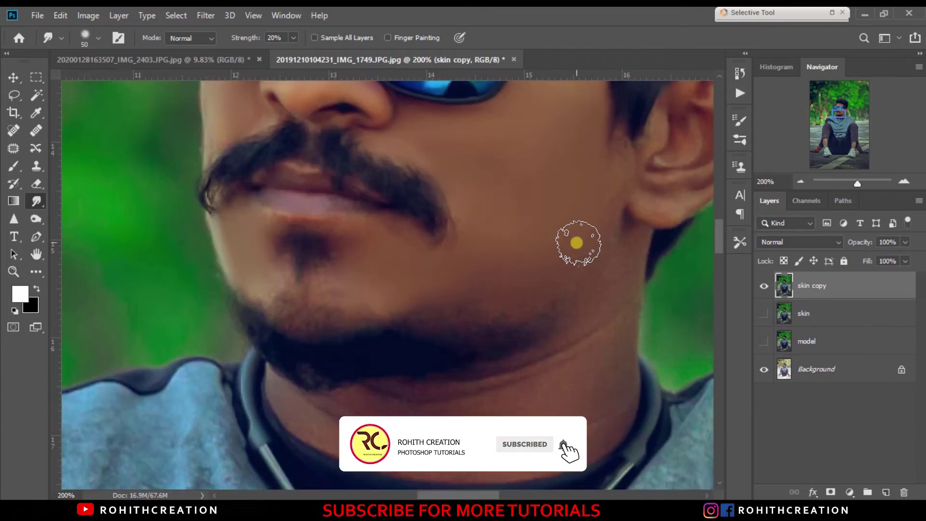
{"action": "key", "text": "ctrl+0"}
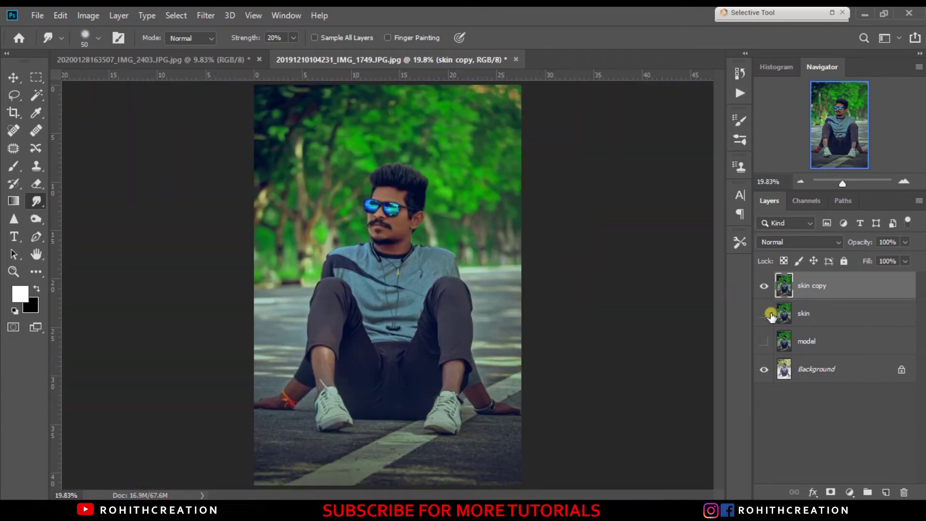
Step: Show the model layer and merge the three retouched layers into one
{"action": "left_click", "coordinate": [764, 343]}
{"action": "left_click", "coordinate": [845, 344], "text": "shift"}
{"action": "right_click", "coordinate": [847, 343]}
{"action": "left_click", "coordinate": [745, 414]}
Step: Duplicate the merged layer as skin copy 2 and open the Camera Raw filter on it
{"action": "left_click_drag", "start_coordinate": [884, 293], "coordinate": [886, 492]}
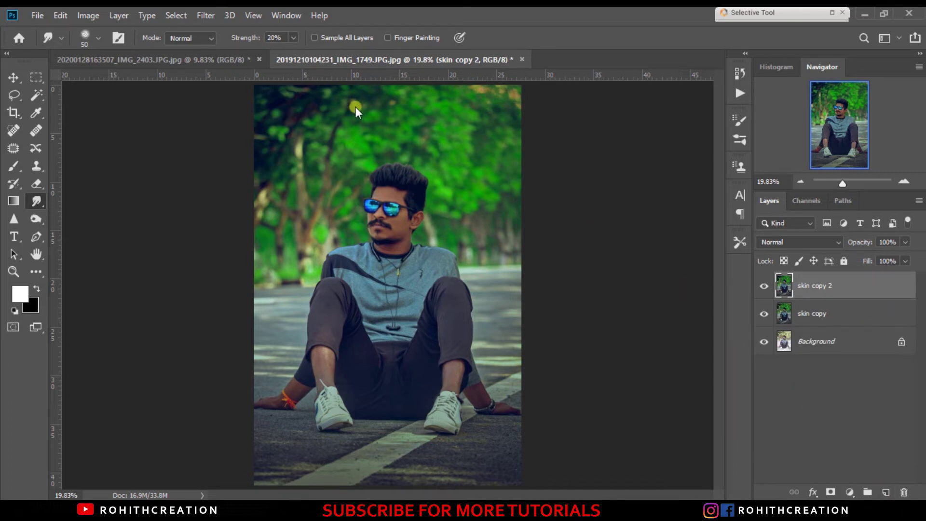
{"action": "left_click", "coordinate": [205, 16]}
{"action": "left_click", "coordinate": [232, 97]}
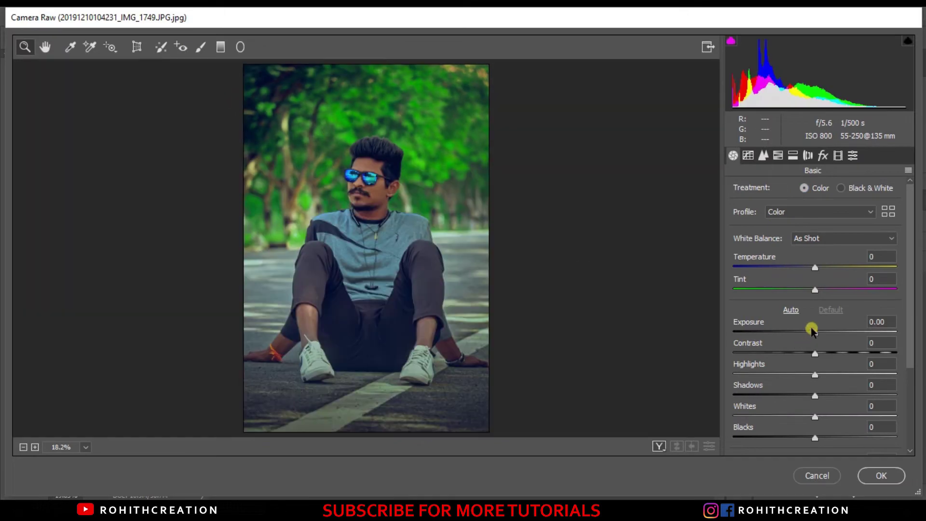
Step: Raise the Oranges luminance to +44 in HSL and select the Adjustment Brush
{"action": "left_click", "coordinate": [815, 333]}
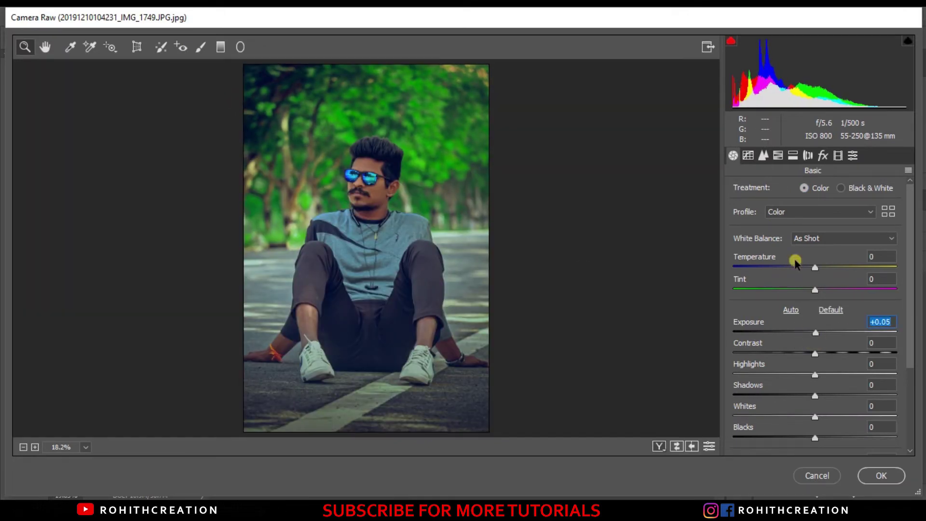
{"action": "left_click", "coordinate": [778, 155]}
{"action": "left_click", "coordinate": [845, 192]}
{"action": "left_click", "coordinate": [828, 262]}
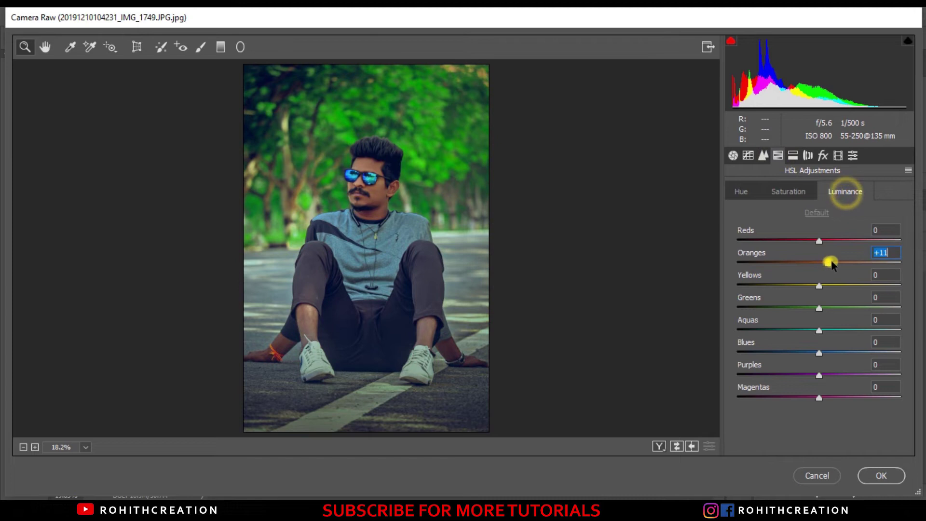
{"action": "left_click_drag", "start_coordinate": [828, 262], "coordinate": [855, 264]}
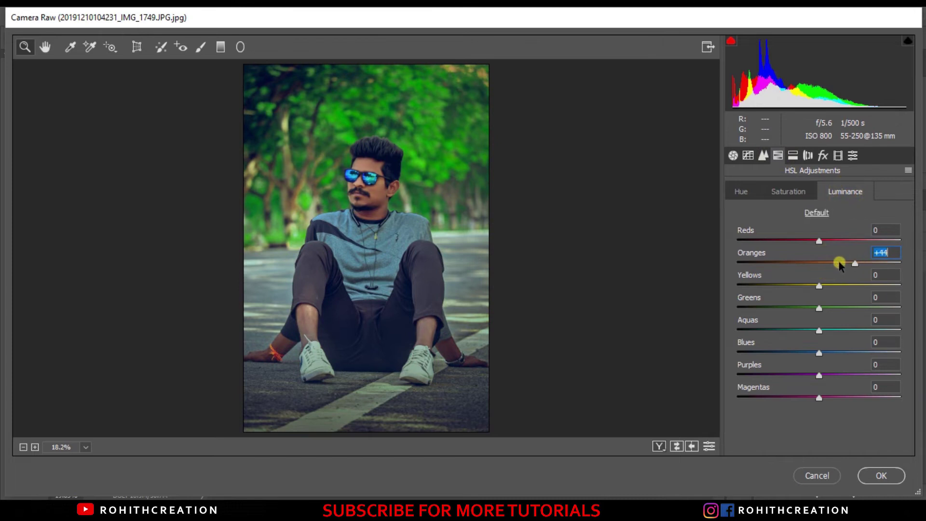
{"action": "left_click", "coordinate": [199, 47]}
{"action": "left_click", "coordinate": [277, 347]}
Step: Set the brush exposure to +1.45 and paint over the left ankle and foot
{"action": "left_click_drag", "start_coordinate": [828, 259], "coordinate": [841, 261]}
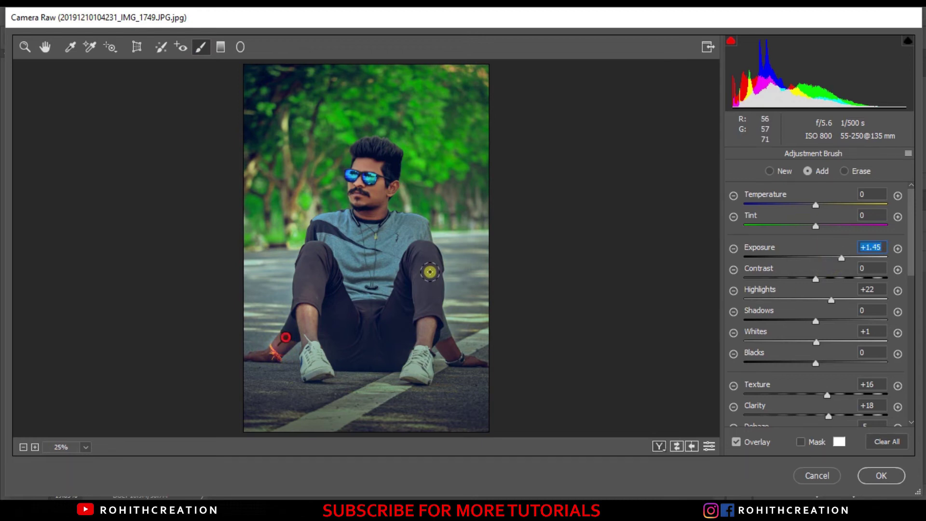
{"action": "key", "text": "ctrl+plus"}
{"action": "scroll", "coordinate": [433, 178], "scroll_direction": "down", "scroll_amount": 3}
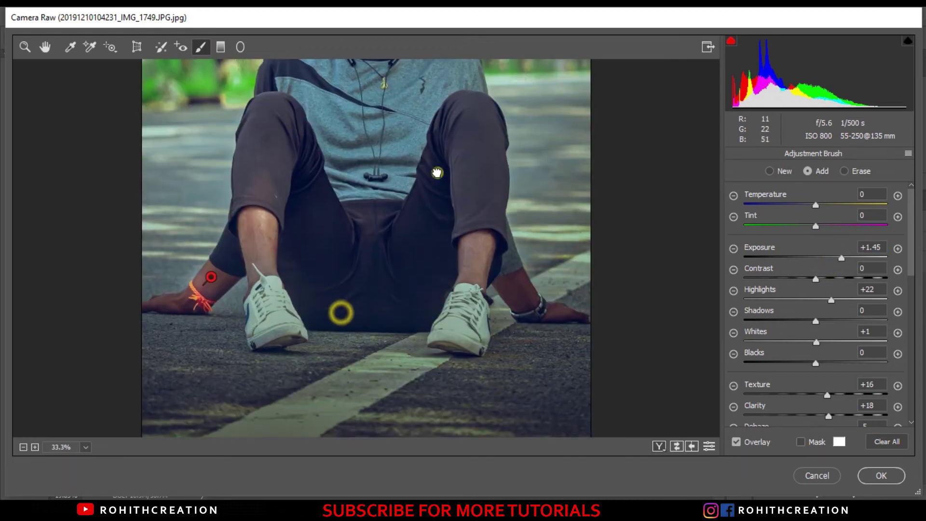
{"action": "key", "text": "ctrl+plus"}
{"action": "key", "text": "ctrl+plus"}
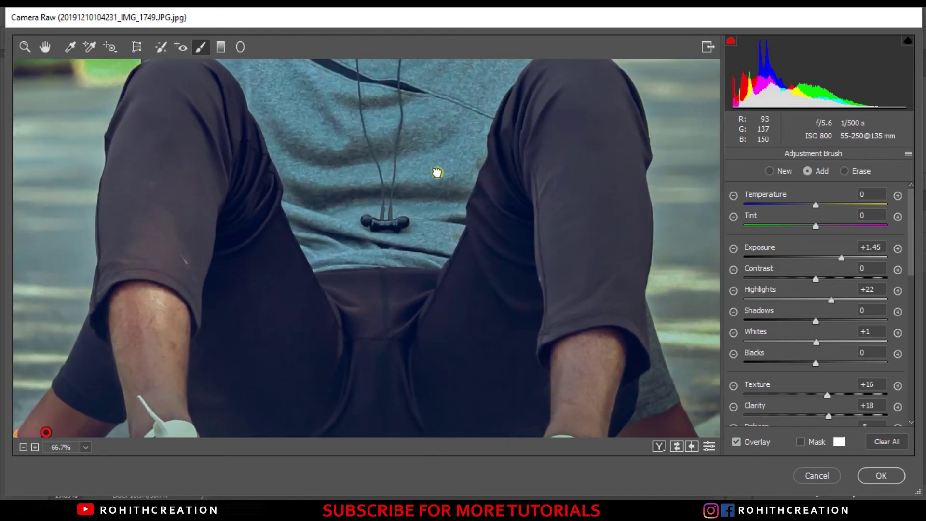
{"action": "left_click_drag", "start_coordinate": [207, 331], "coordinate": [315, 182]}
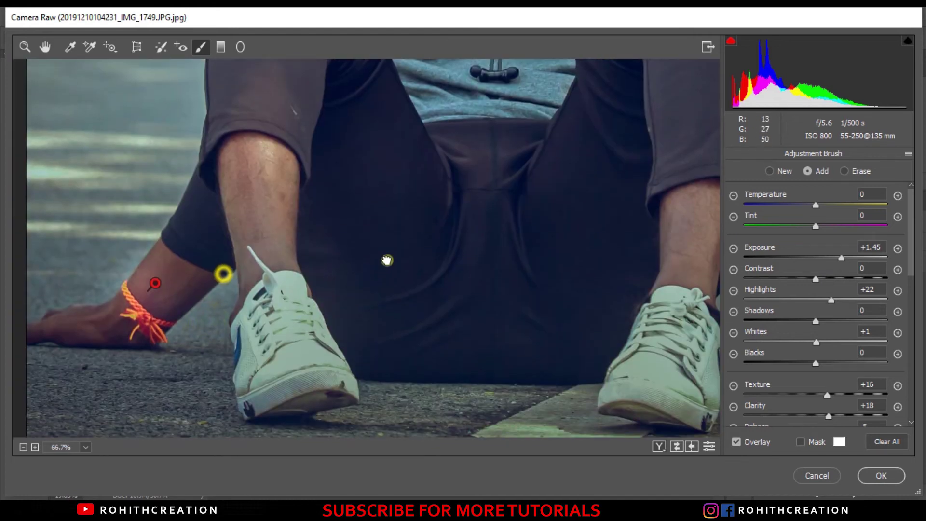
{"action": "left_click_drag", "start_coordinate": [160, 263], "coordinate": [191, 284]}
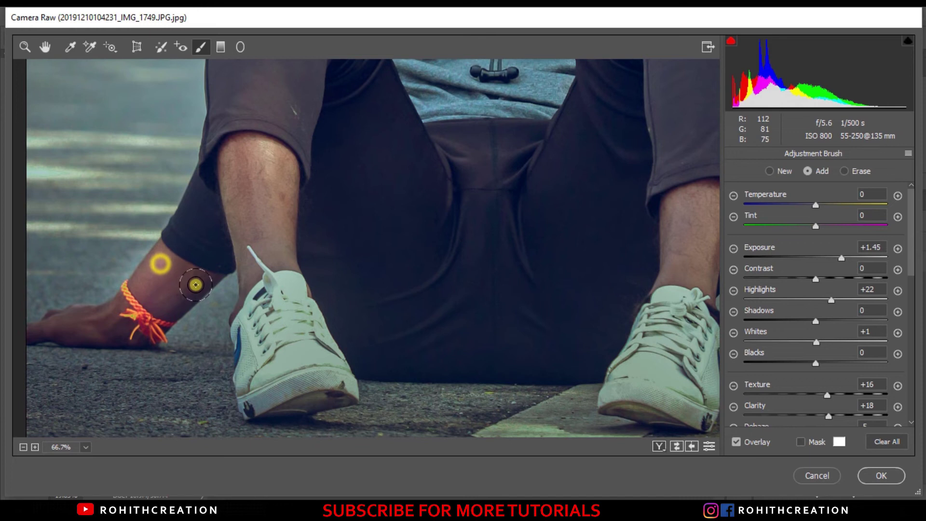
{"action": "left_click_drag", "start_coordinate": [69, 319], "coordinate": [130, 316]}
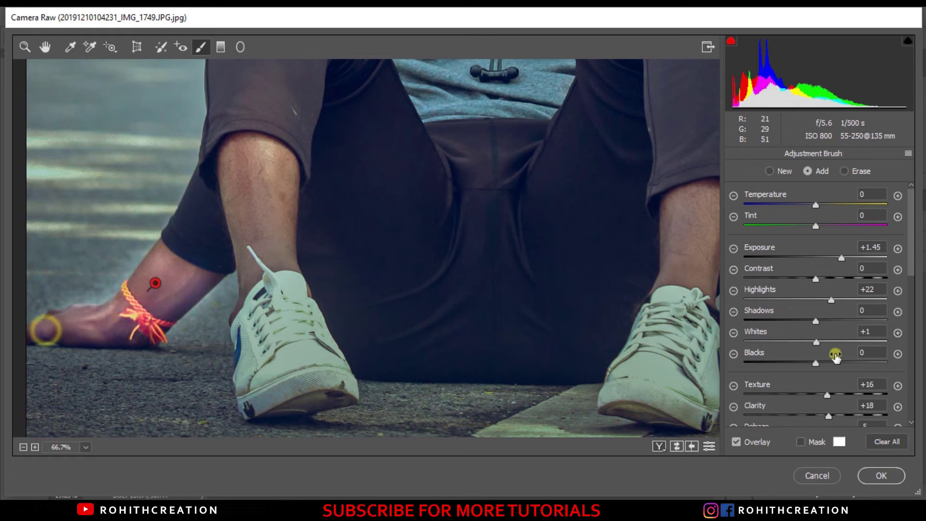
Step: Tone the brush exposure down and paint the ankle and hand beside the watch
{"action": "left_click", "coordinate": [823, 259]}
{"action": "scroll", "coordinate": [534, 317], "scroll_direction": "right", "scroll_amount": 2}
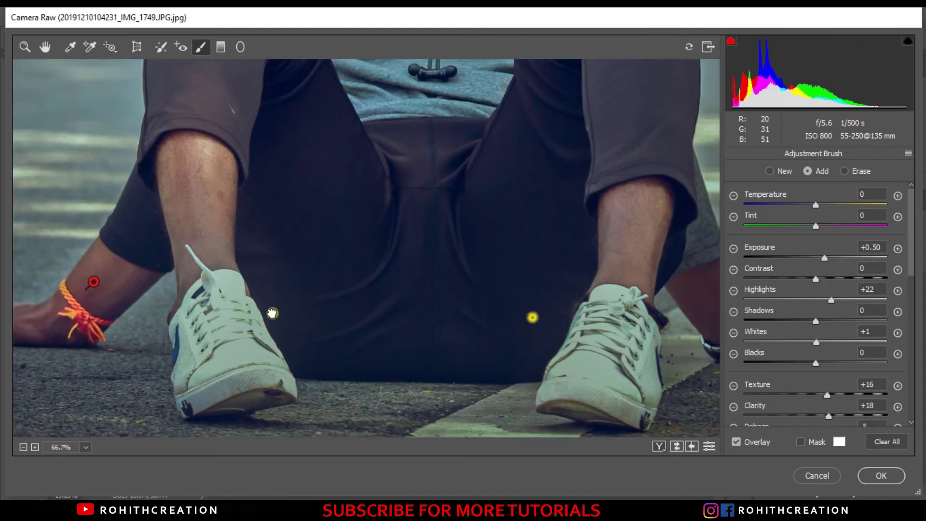
{"action": "scroll", "coordinate": [534, 316], "scroll_direction": "right", "scroll_amount": 4}
{"action": "left_click_drag", "start_coordinate": [544, 284], "coordinate": [573, 291]}
{"action": "left_click_drag", "start_coordinate": [631, 335], "coordinate": [659, 336]}
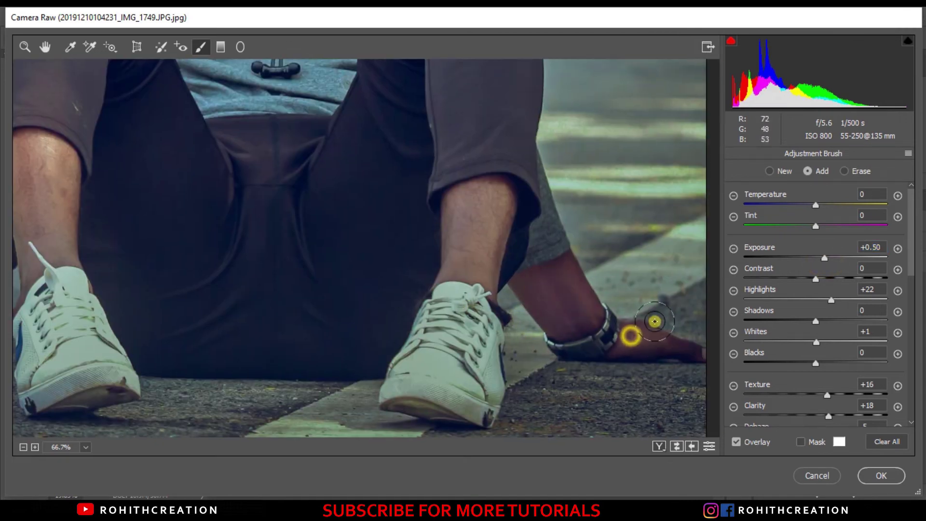
{"action": "key", "text": "ctrl+0"}
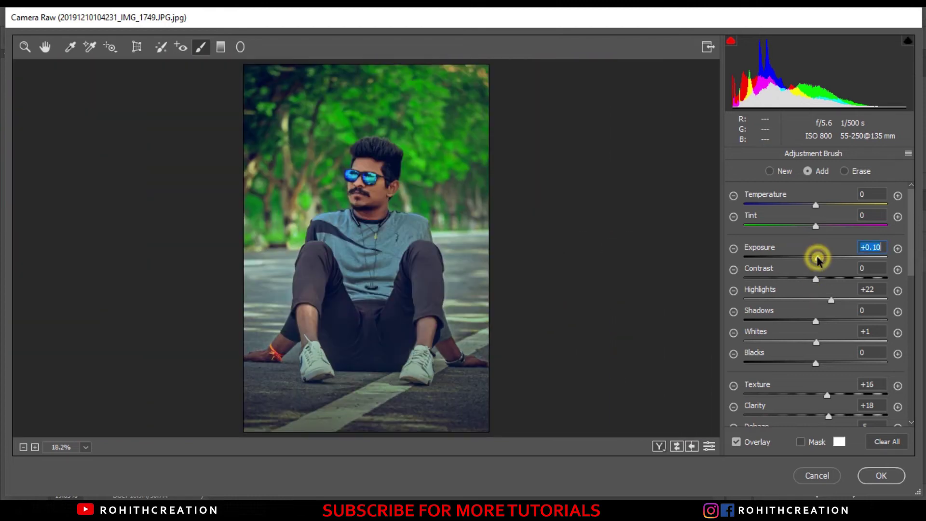
{"action": "left_click", "coordinate": [45, 47]}
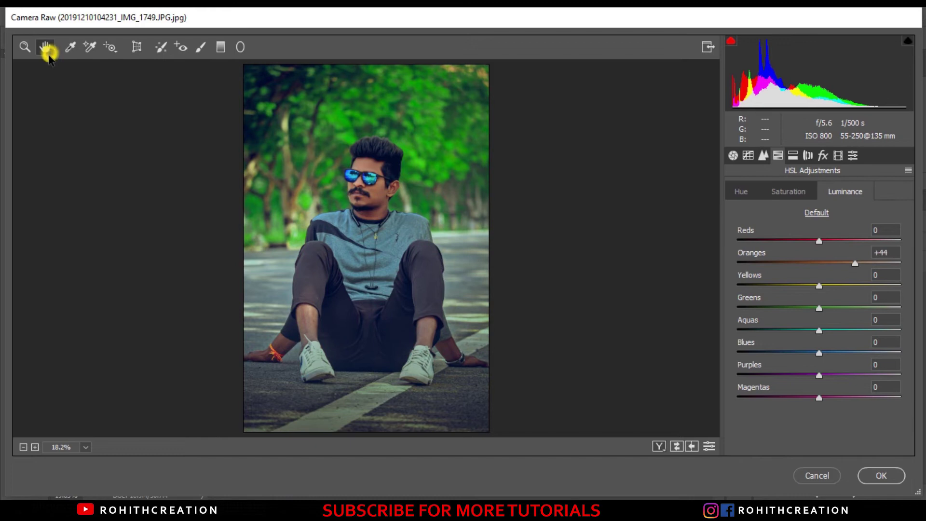
Step: Set Blues hue to -13 and Greens saturation to +15, then apply the Camera Raw edits
{"action": "left_click", "coordinate": [741, 192]}
{"action": "left_click_drag", "start_coordinate": [819, 353], "coordinate": [809, 353]}
{"action": "left_click", "coordinate": [791, 191]}
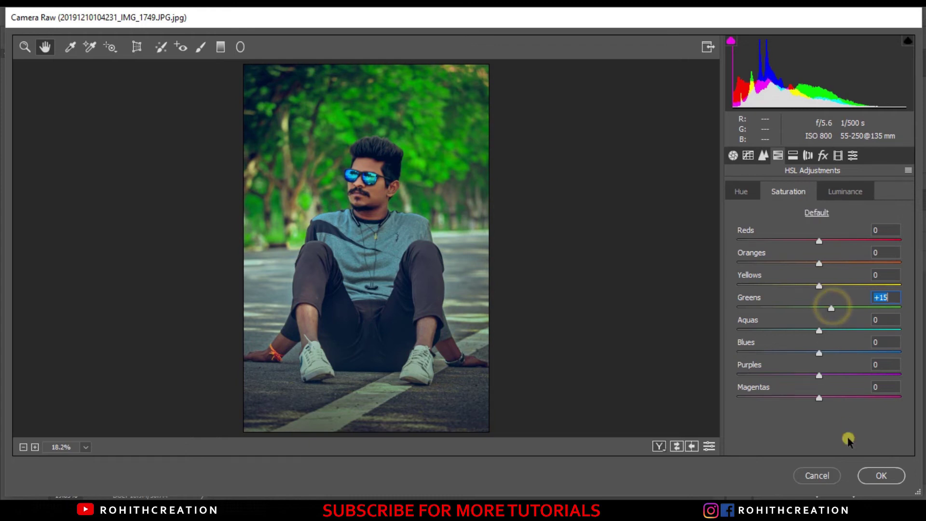
{"action": "left_click", "coordinate": [876, 475]}
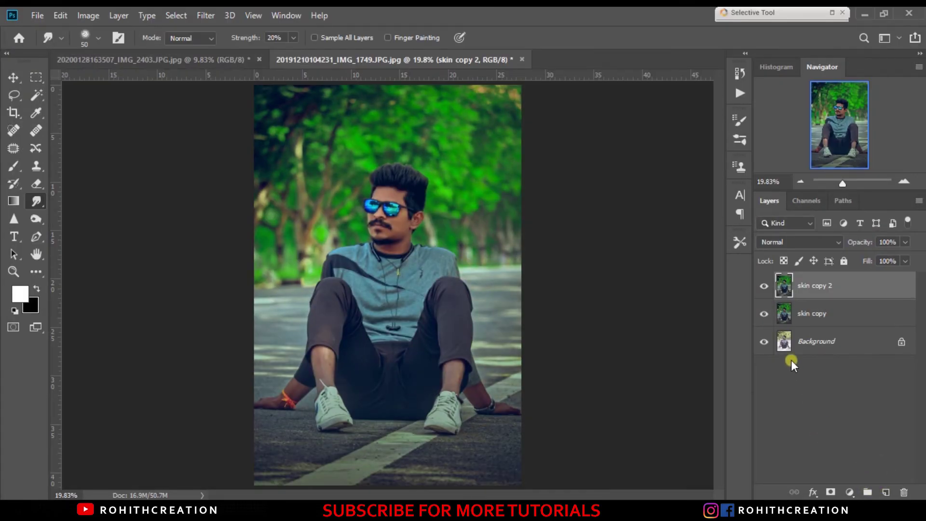
Step: Merge skin copy 2 down into the skin copy layer
{"action": "left_click", "coordinate": [763, 294]}
{"action": "left_click", "coordinate": [764, 288]}
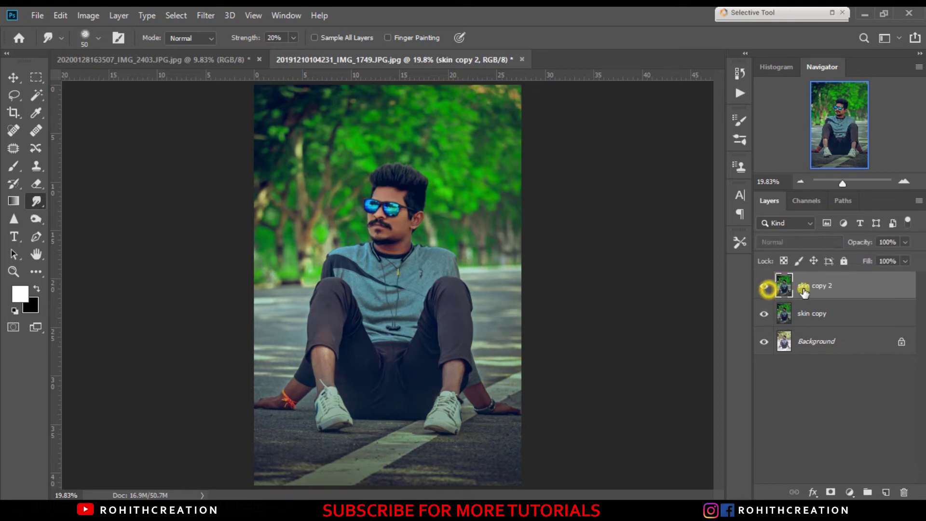
{"action": "right_click", "coordinate": [828, 287]}
{"action": "left_click", "coordinate": [766, 409]}
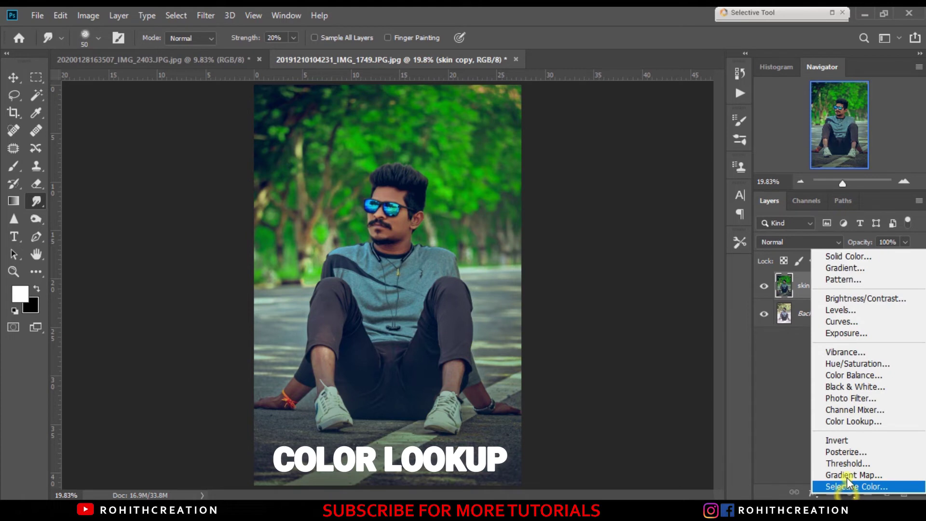
Step: Add a Color Lookup layer with the VG-15 3D LUT to turn the foliage golden
{"action": "left_click", "coordinate": [848, 421]}
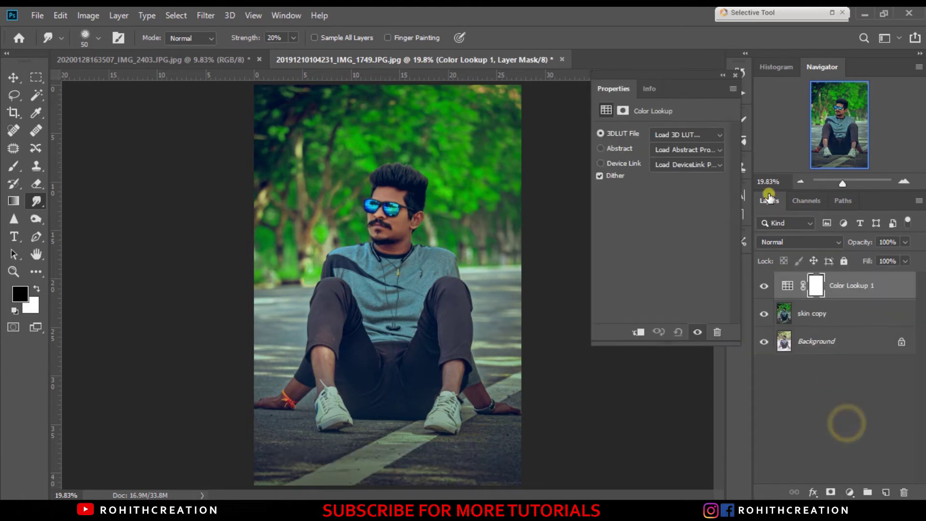
{"action": "left_click", "coordinate": [714, 137]}
{"action": "left_click_drag", "start_coordinate": [840, 43], "coordinate": [856, 446]}
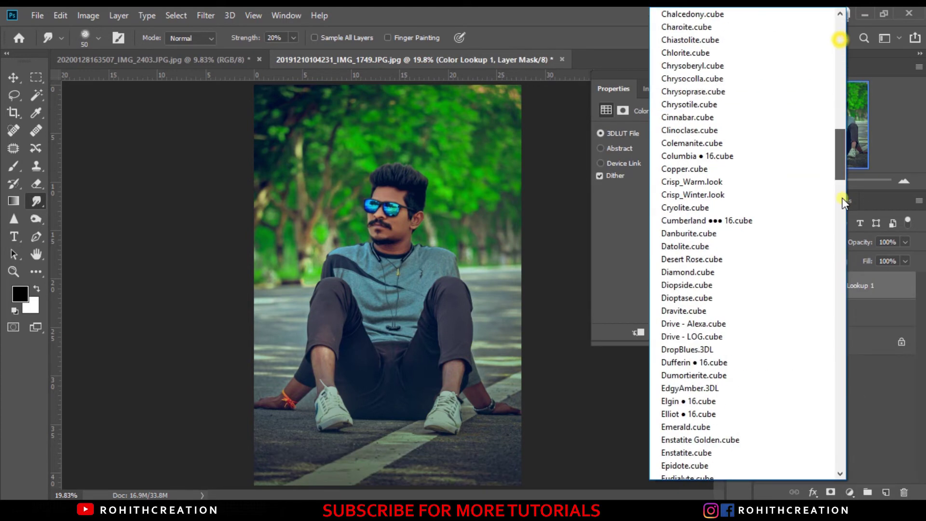
{"action": "left_click", "coordinate": [781, 402]}
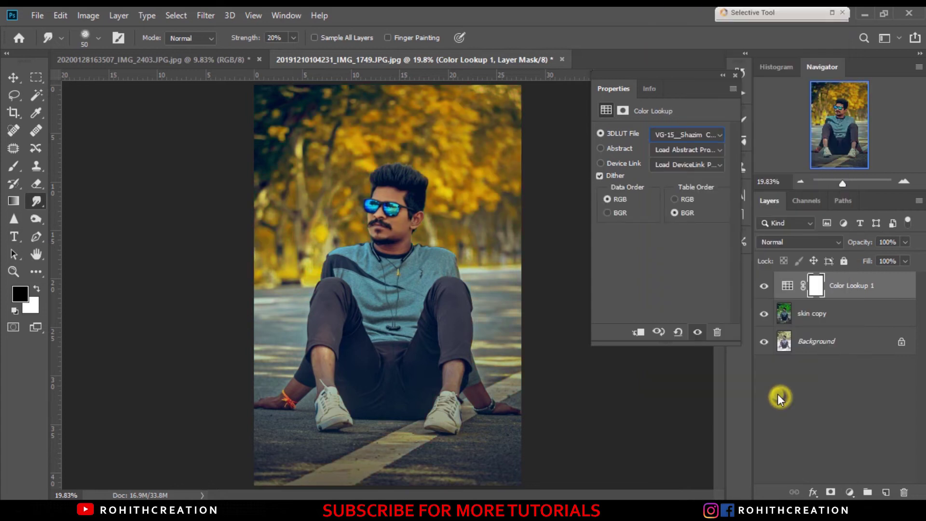
{"action": "left_click", "coordinate": [734, 76]}
{"action": "left_click", "coordinate": [763, 288]}
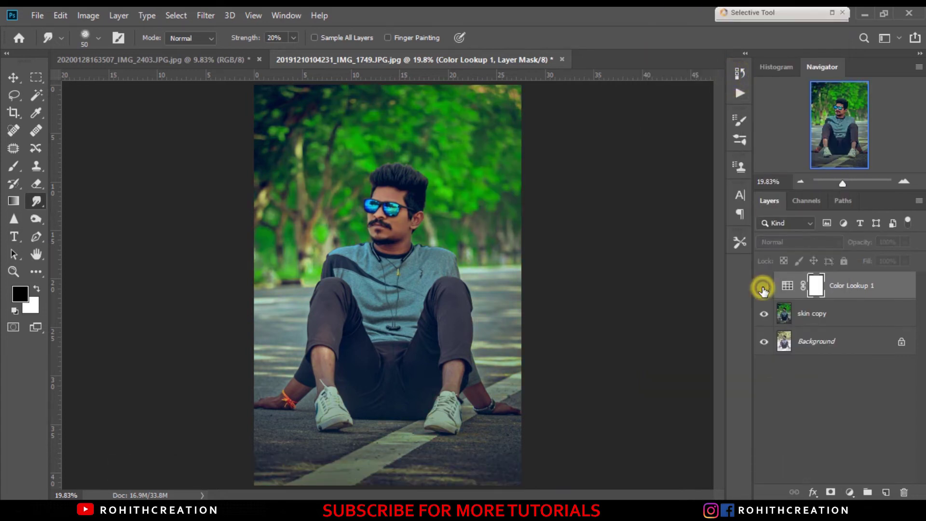
{"action": "left_click", "coordinate": [763, 288]}
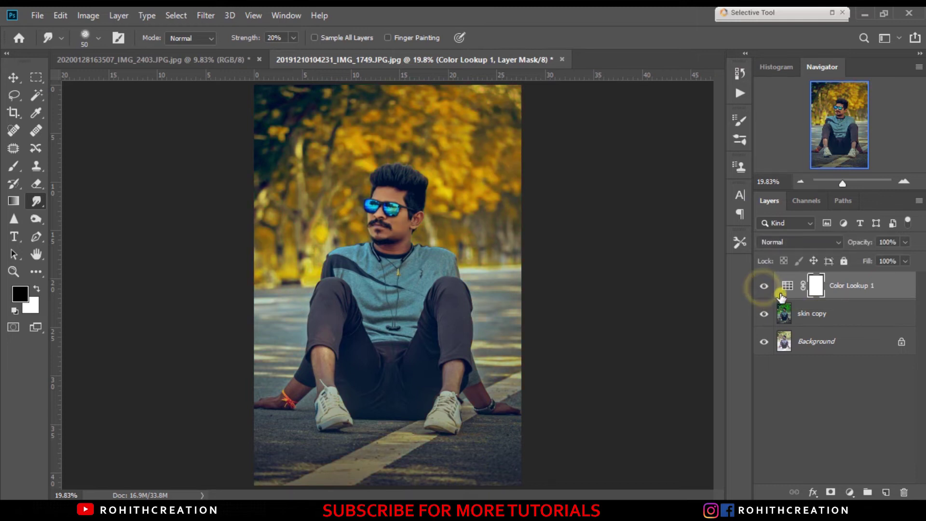
Step: Mask the golden grade off the sunglass lens, mustache and mouth with a small brush
{"action": "key", "text": "b"}
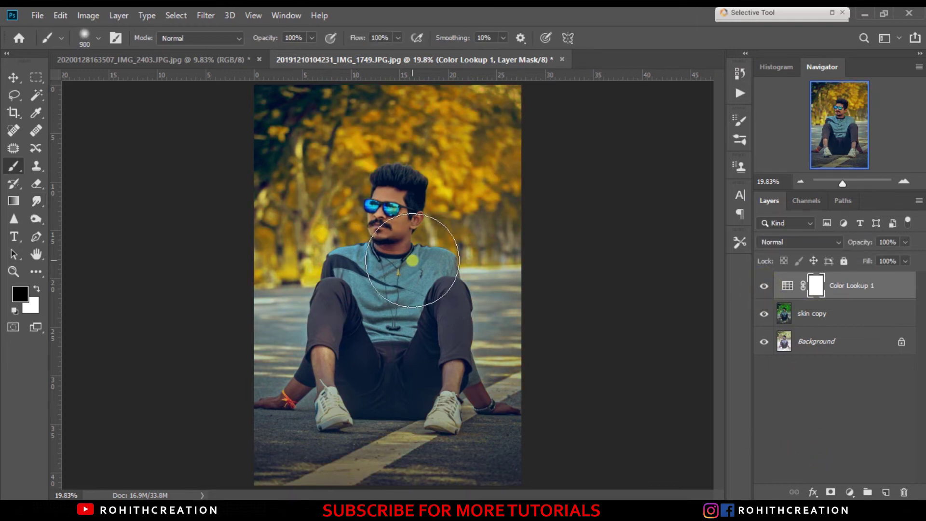
{"action": "key", "text": "ctrl+plus"}
{"action": "key", "text": "ctrl+plus"}
{"action": "key", "text": "ctrl+plus"}
{"action": "key", "text": "ctrl+plus"}
{"action": "key", "text": "ctrl+plus"}
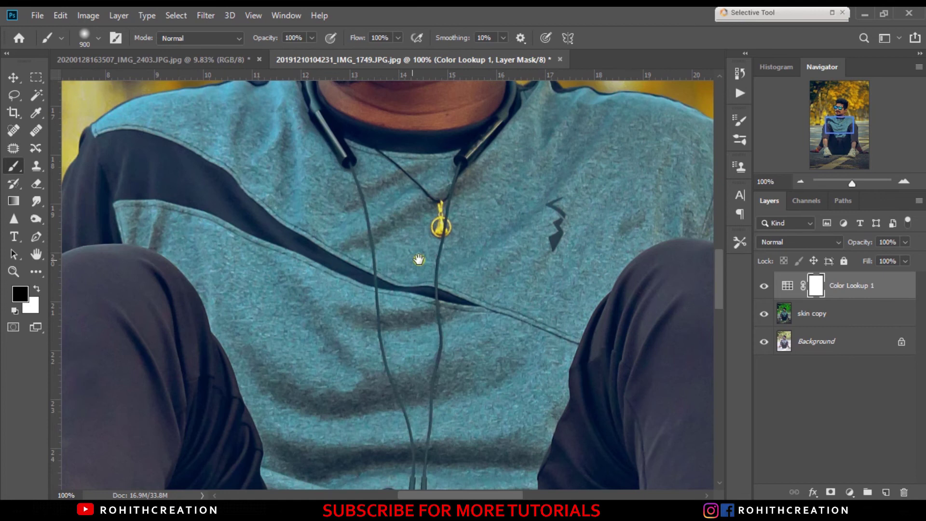
{"action": "scroll", "coordinate": [425, 314], "scroll_direction": "up", "scroll_amount": 5}
{"action": "key", "text": "ctrl+0"}
{"action": "key", "text": "bracketleft"}
{"action": "key", "text": "bracketleft"}
{"action": "key", "text": "bracketleft"}
{"action": "key", "text": "bracketleft"}
{"action": "key", "text": "ctrl+plus"}
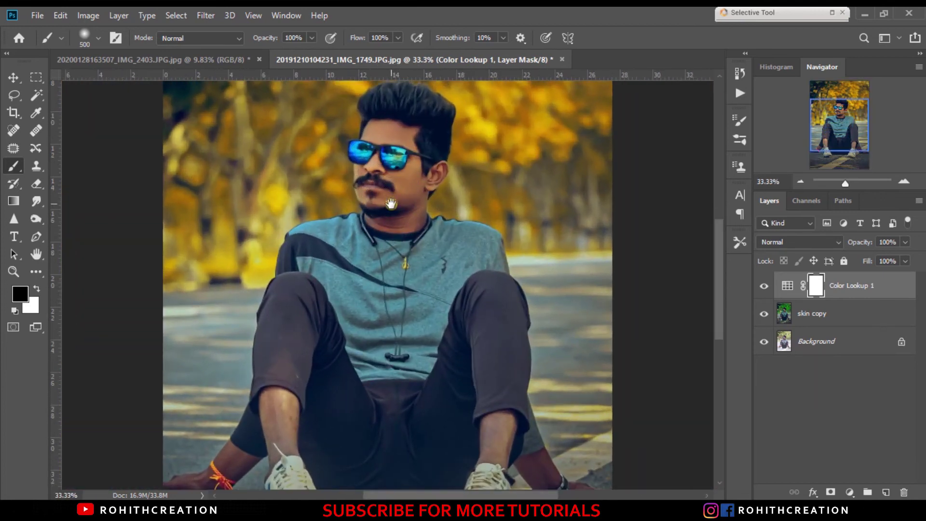
{"action": "key", "text": "ctrl+plus"}
{"action": "scroll", "coordinate": [386, 217], "scroll_direction": "up", "scroll_amount": 3}
{"action": "key", "text": "bracketleft"}
{"action": "key", "text": "bracketleft"}
{"action": "key", "text": "bracketleft"}
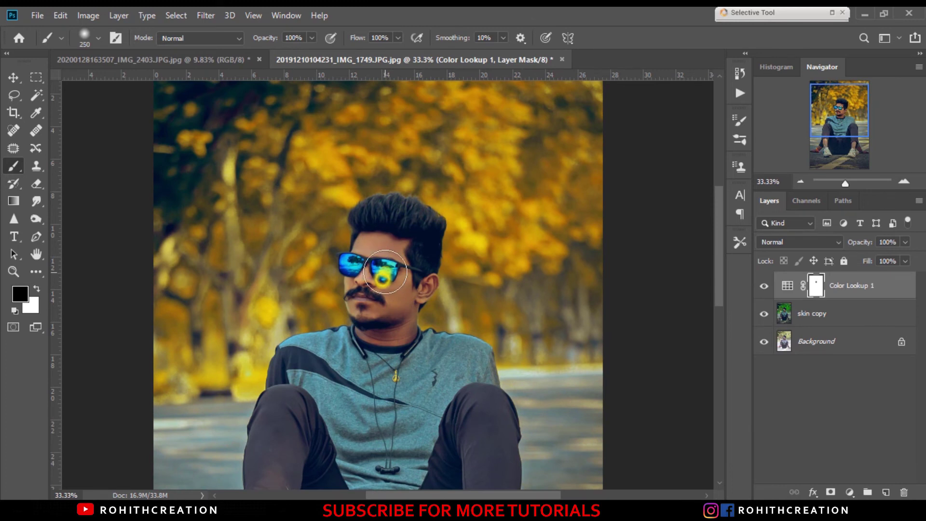
{"action": "left_click_drag", "start_coordinate": [385, 267], "coordinate": [372, 253]}
{"action": "key", "text": "bracketleft"}
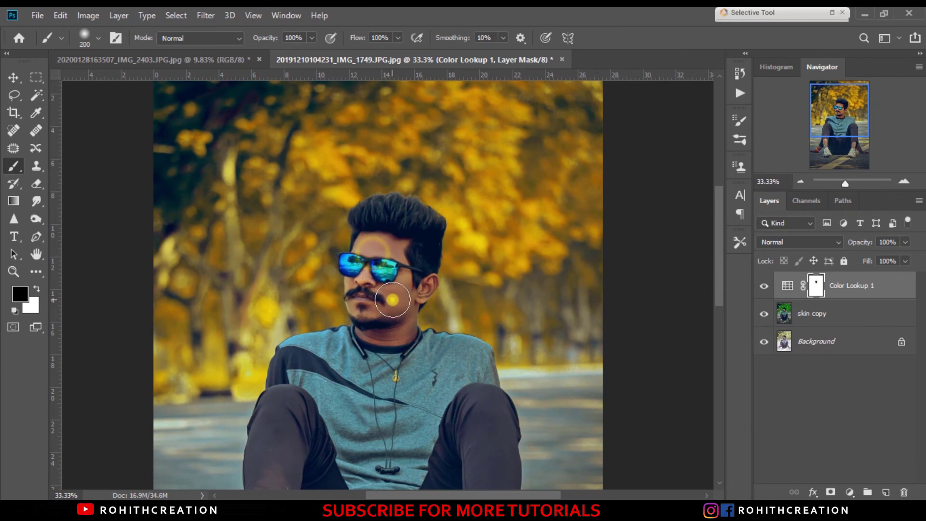
{"action": "left_click_drag", "start_coordinate": [379, 294], "coordinate": [374, 324]}
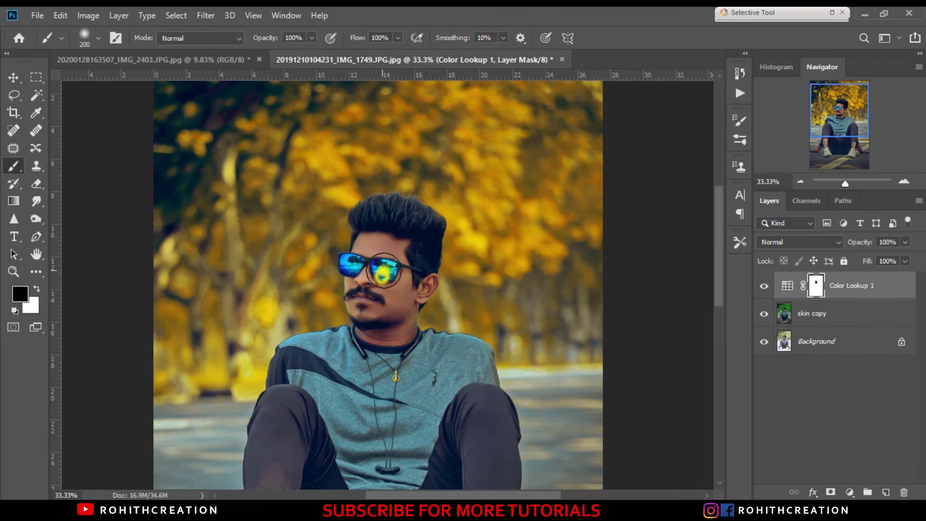
Step: Paint the grade off the legs and road with a large brush and compare
{"action": "left_click_drag", "start_coordinate": [421, 454], "coordinate": [447, 268]}
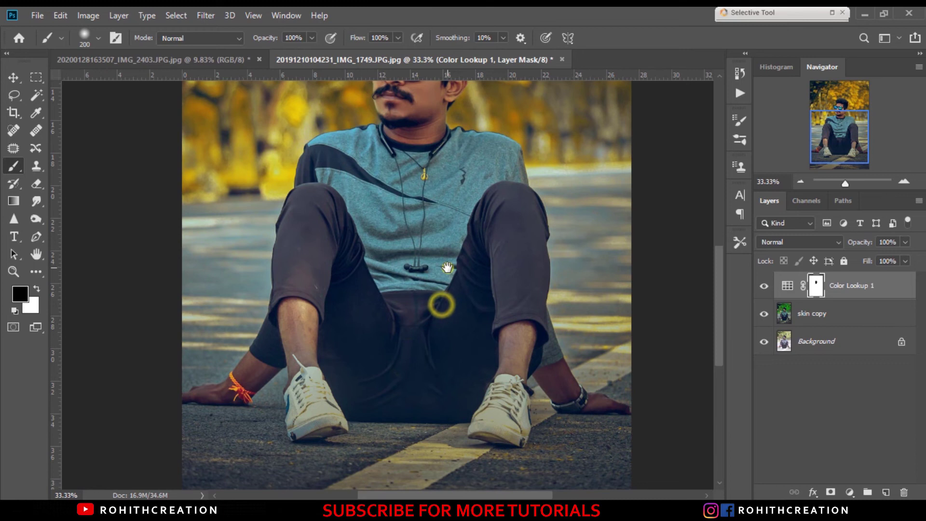
{"action": "key", "text": "ctrl+0"}
{"action": "key", "text": "bracketright"}
{"action": "key", "text": "bracketright"}
{"action": "key", "text": "bracketright"}
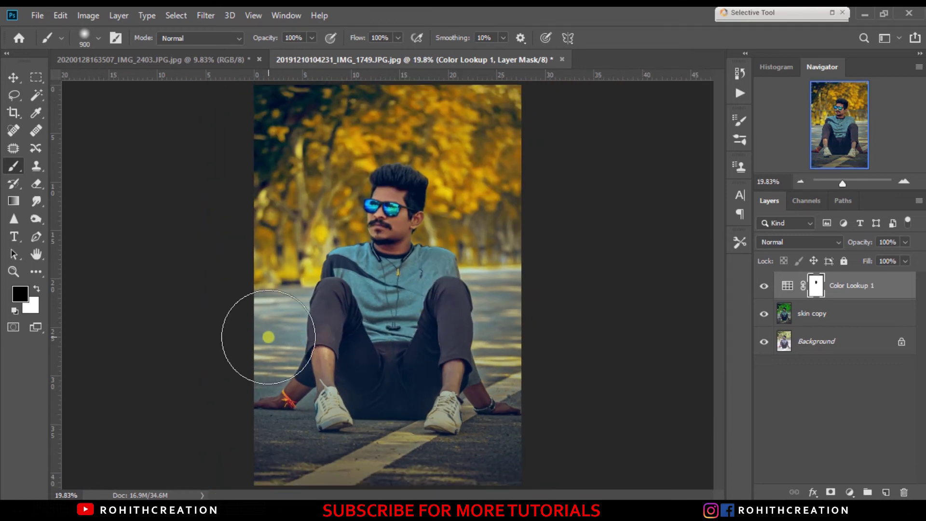
{"action": "mouse_move", "coordinate": [351, 340]}
{"action": "left_mouse_down"}
{"action": "mouse_move", "coordinate": [517, 440]}
{"action": "mouse_move", "coordinate": [586, 369]}
{"action": "left_mouse_up"}
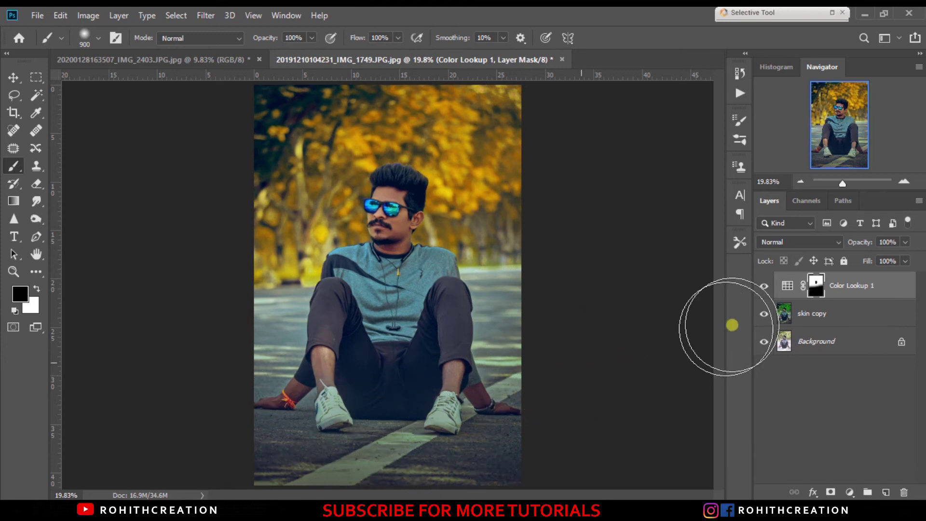
{"action": "left_click", "coordinate": [765, 287]}
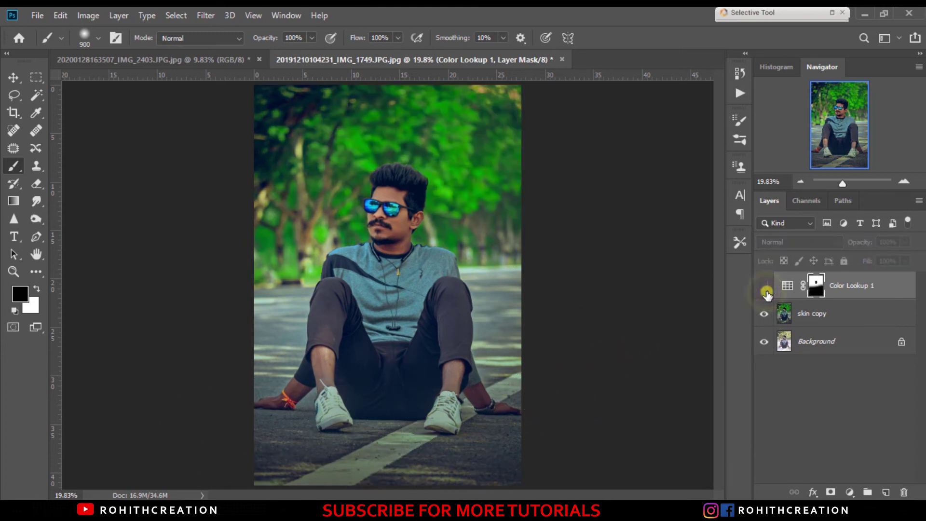
{"action": "left_click", "coordinate": [766, 288]}
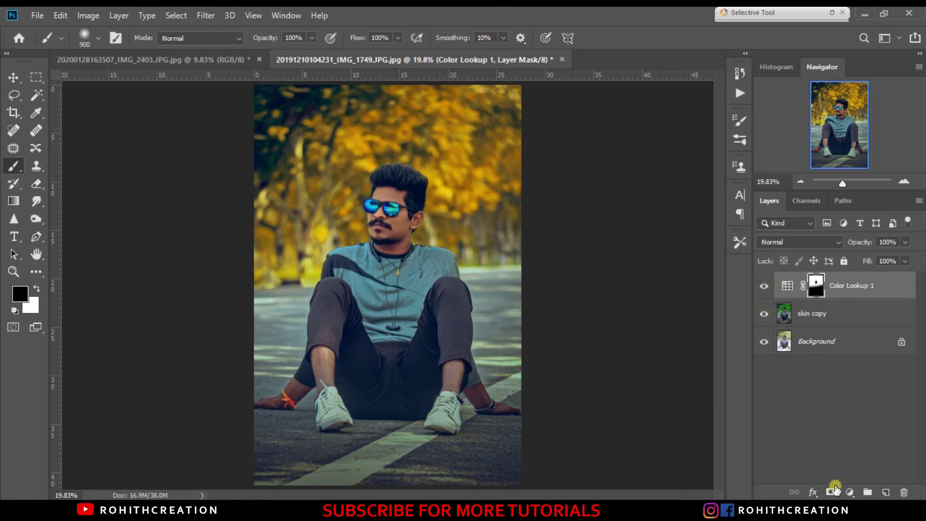
Step: Add a second Color Lookup layer using the Vintage Grade Shazim Creations LUT
{"action": "left_click", "coordinate": [850, 492]}
{"action": "double_click", "coordinate": [786, 287]}
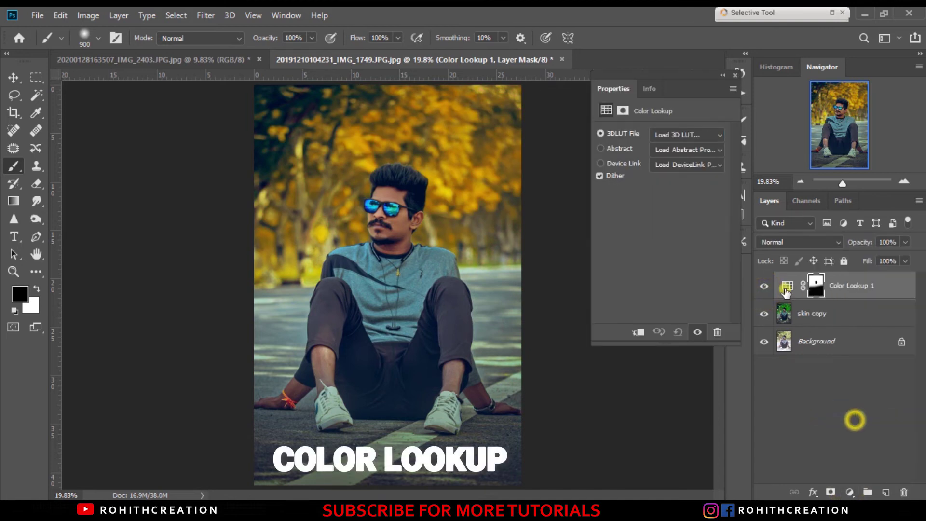
{"action": "left_click", "coordinate": [714, 136]}
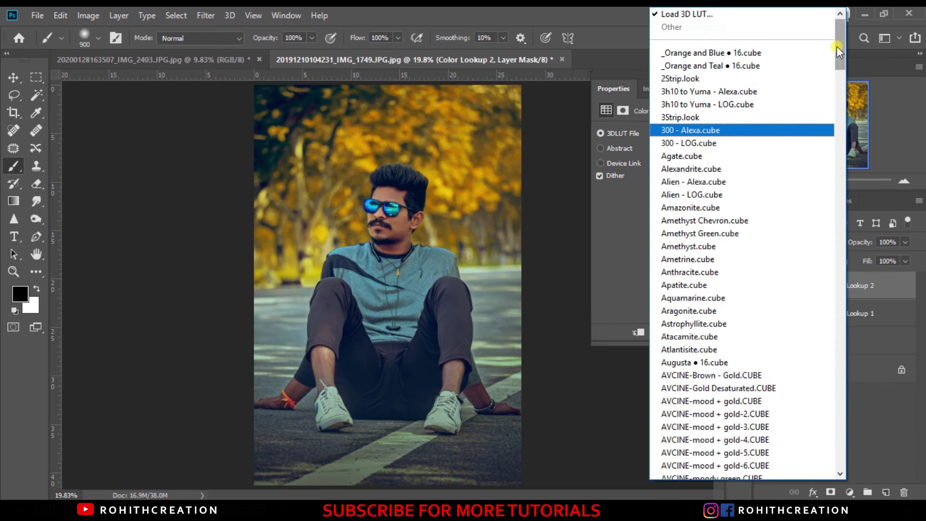
{"action": "left_click_drag", "start_coordinate": [838, 46], "coordinate": [838, 453]}
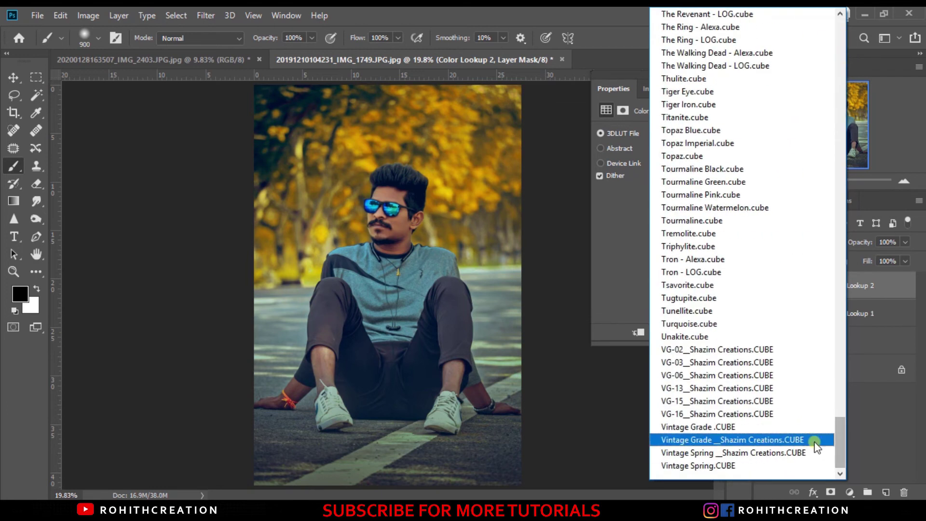
{"action": "left_click", "coordinate": [815, 441]}
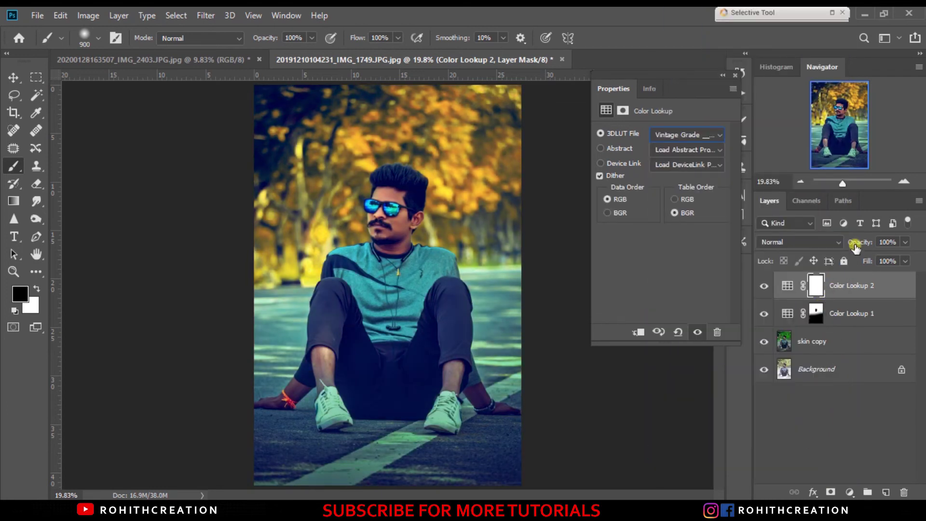
Step: Lower the Vintage Grade layer's opacity to 33% and toggle it to compare
{"action": "left_click_drag", "start_coordinate": [843, 244], "coordinate": [811, 242]}
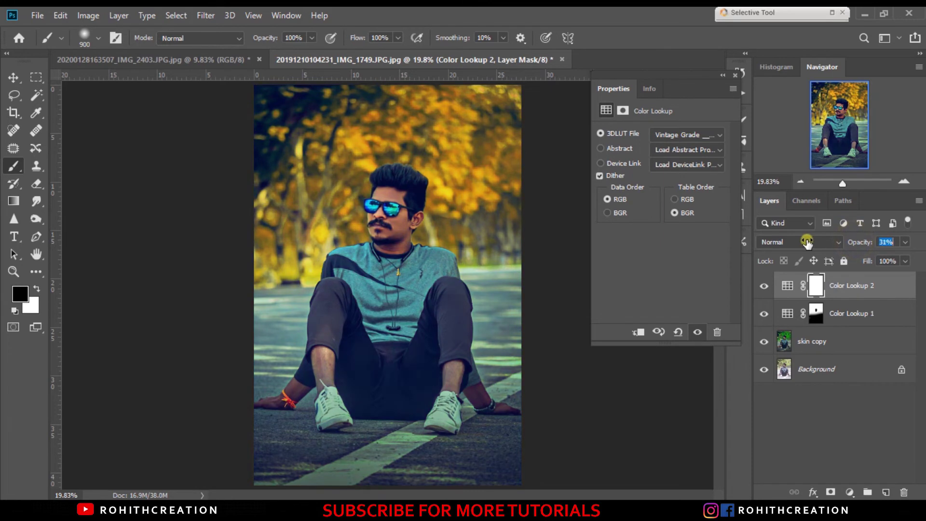
{"action": "left_click_drag", "start_coordinate": [807, 242], "coordinate": [808, 242]}
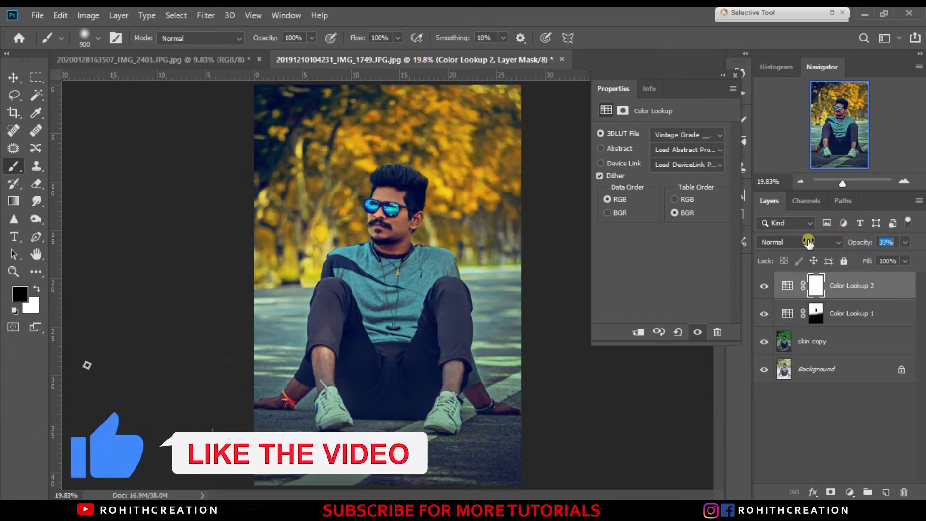
{"action": "left_click", "coordinate": [764, 287]}
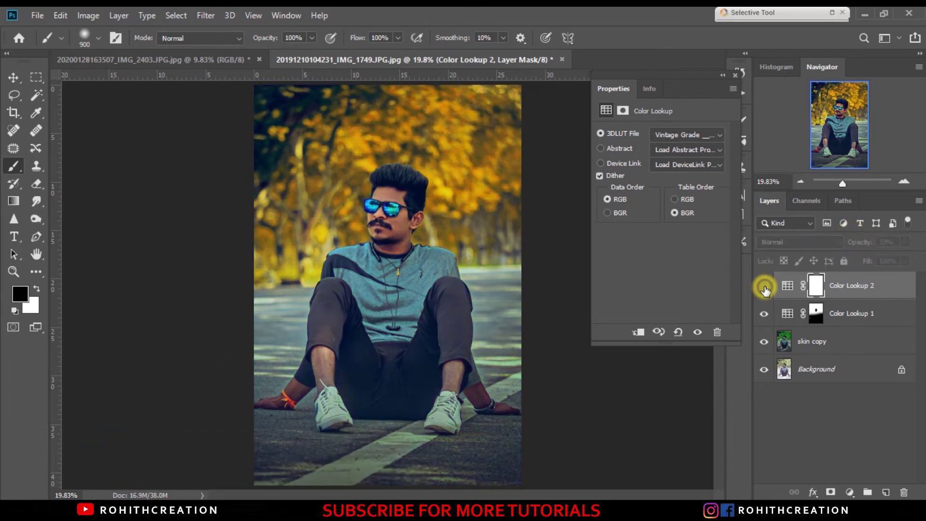
{"action": "left_click", "coordinate": [849, 490]}
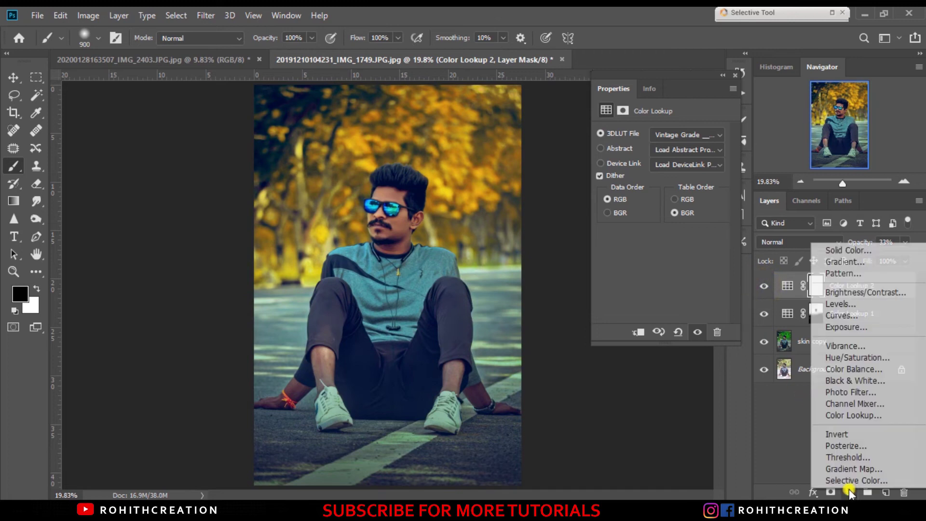
Step: Add a third Color Lookup layer with the Kodak 5218 Kodak 2395 film LUT at 67% opacity
{"action": "left_click", "coordinate": [854, 417]}
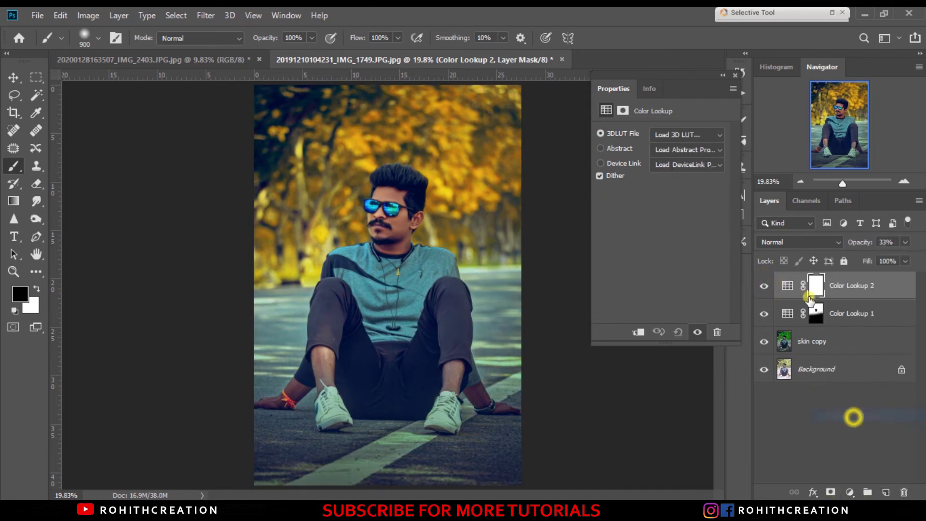
{"action": "left_click", "coordinate": [722, 135]}
{"action": "left_click_drag", "start_coordinate": [842, 60], "coordinate": [851, 266]}
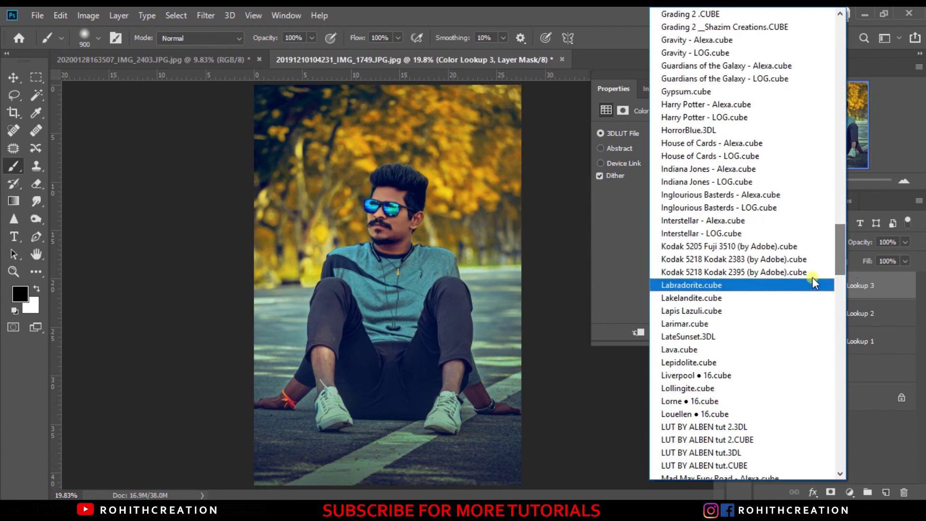
{"action": "left_click", "coordinate": [813, 256]}
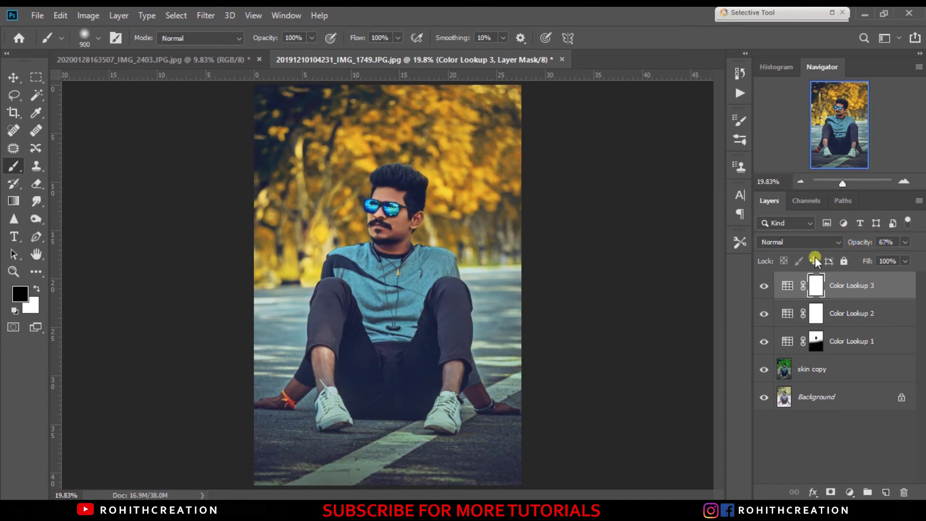
{"action": "left_click", "coordinate": [849, 492]}
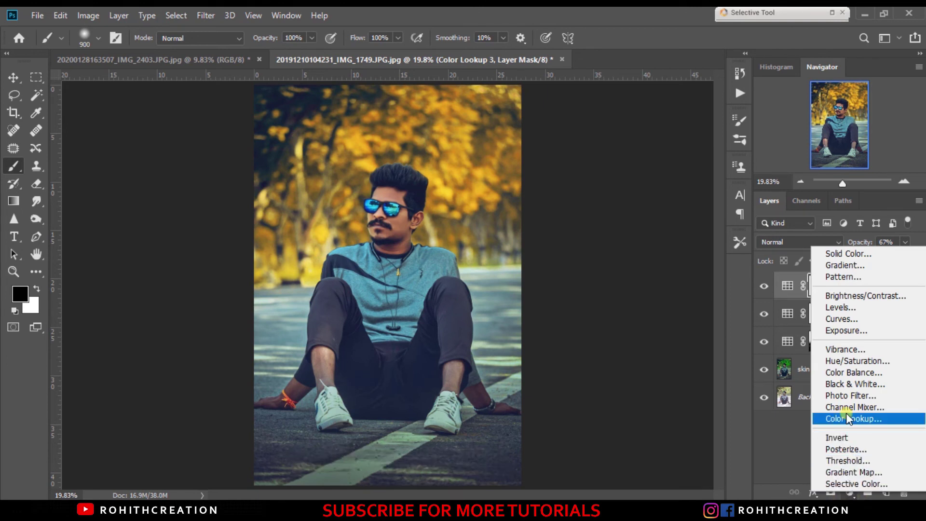
Step: Add a teal (#00ecb7) Photo Filter at 10% density, then toggle its visibility to compare
{"action": "left_click", "coordinate": [849, 395]}
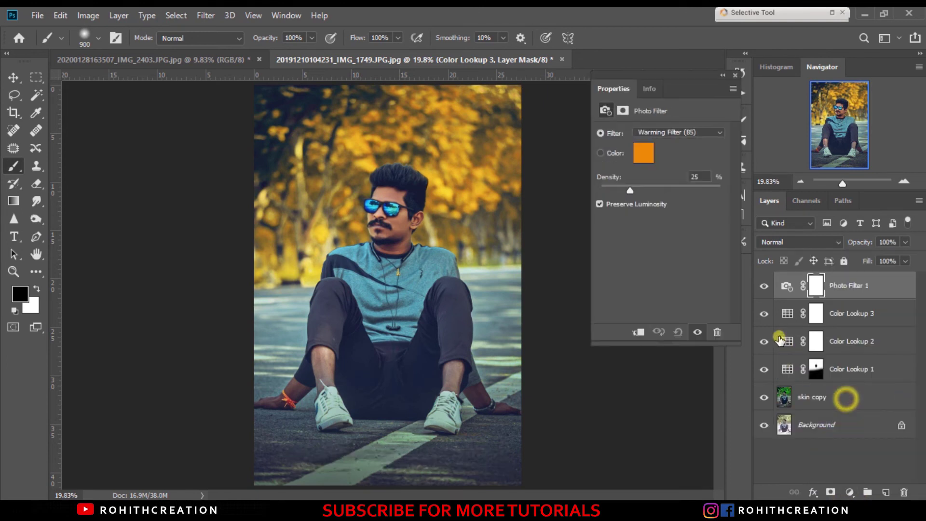
{"action": "left_click", "coordinate": [644, 153]}
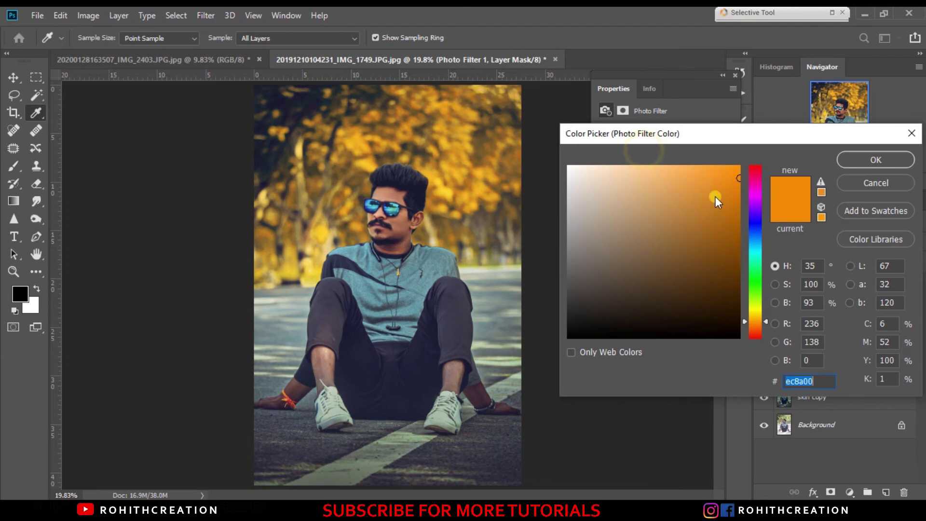
{"action": "left_click", "coordinate": [756, 254]}
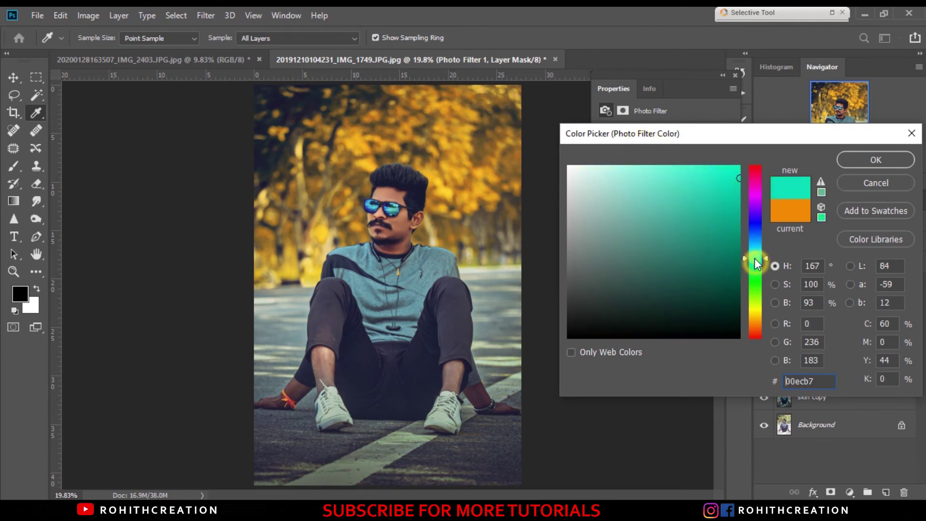
{"action": "left_click", "coordinate": [853, 162]}
{"action": "left_click_drag", "start_coordinate": [626, 189], "coordinate": [615, 188]}
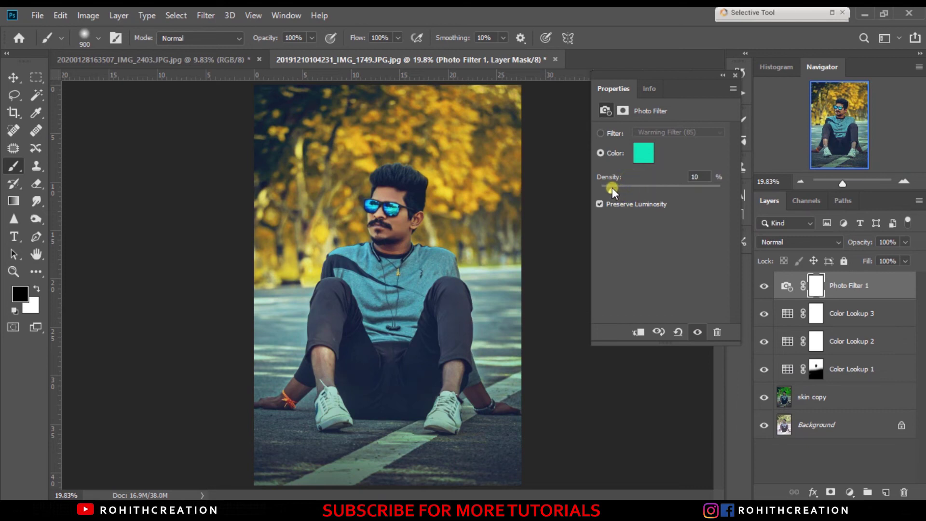
{"action": "left_click", "coordinate": [739, 103]}
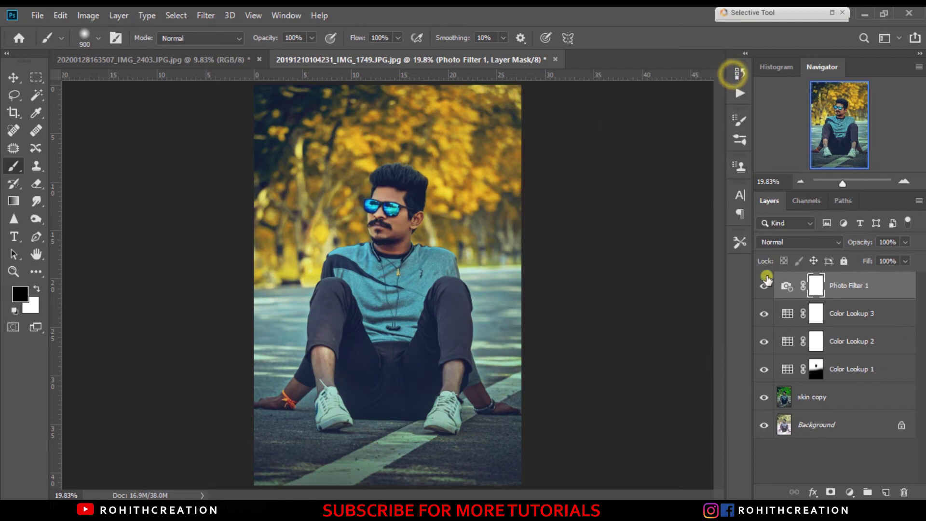
{"action": "left_click", "coordinate": [765, 285]}
{"action": "left_click", "coordinate": [765, 286]}
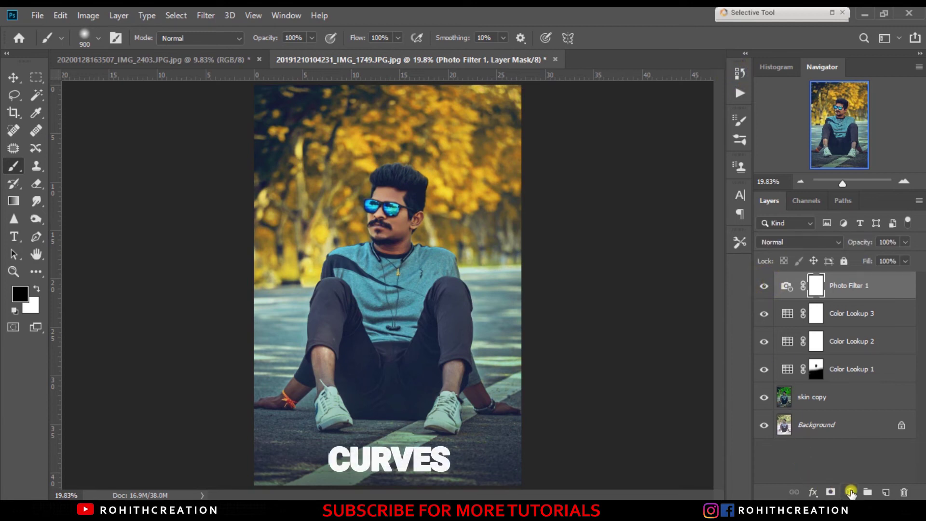
Step: Add a Curves layer pulling down the green channel's highlights and white point, then toggle it to compare
{"action": "left_click", "coordinate": [850, 493]}
{"action": "left_click", "coordinate": [840, 316]}
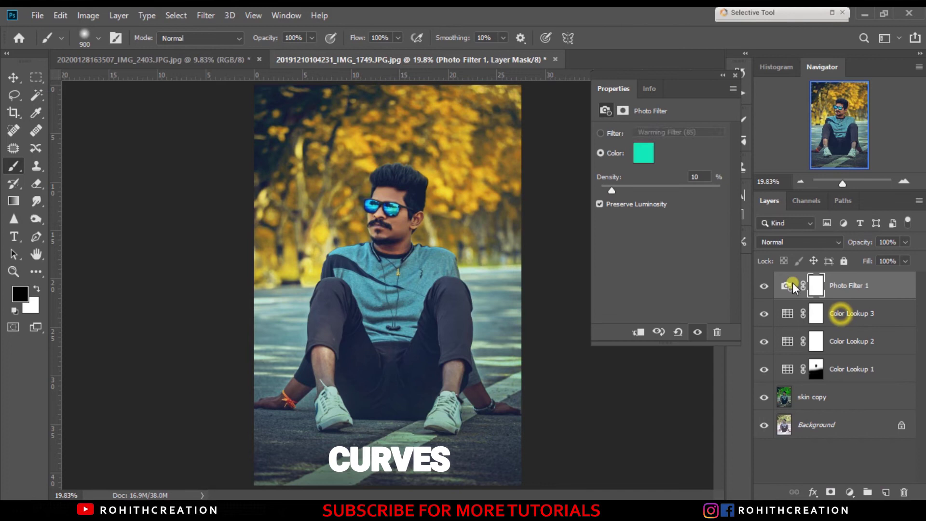
{"action": "left_click", "coordinate": [650, 152]}
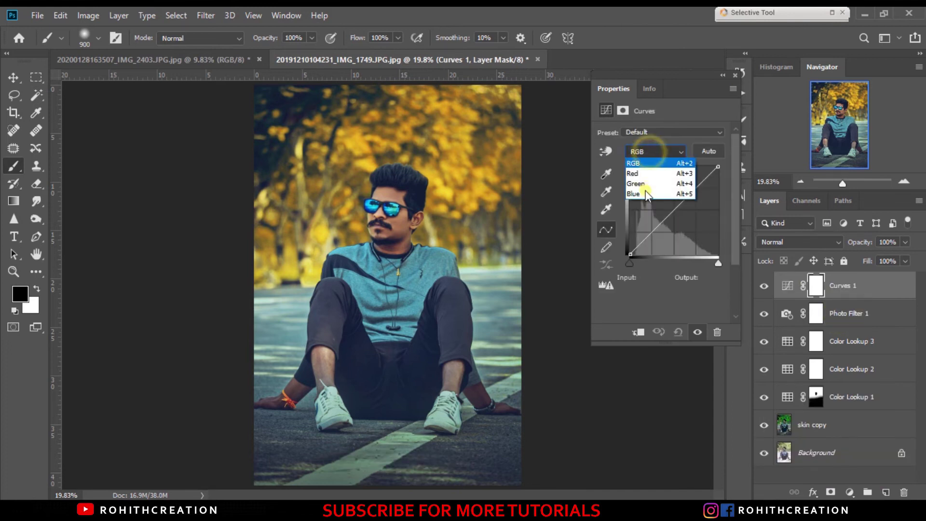
{"action": "left_click", "coordinate": [645, 186]}
{"action": "left_click", "coordinate": [650, 230]}
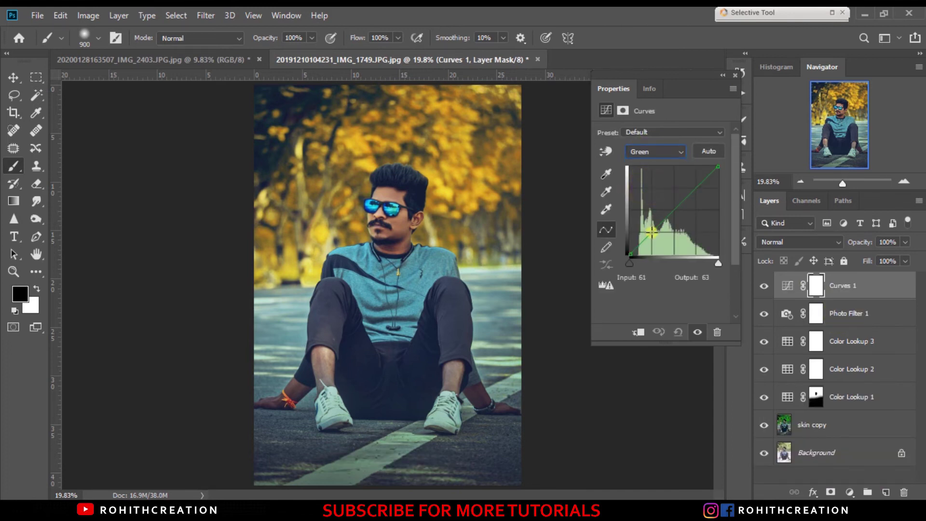
{"action": "left_click", "coordinate": [651, 231]}
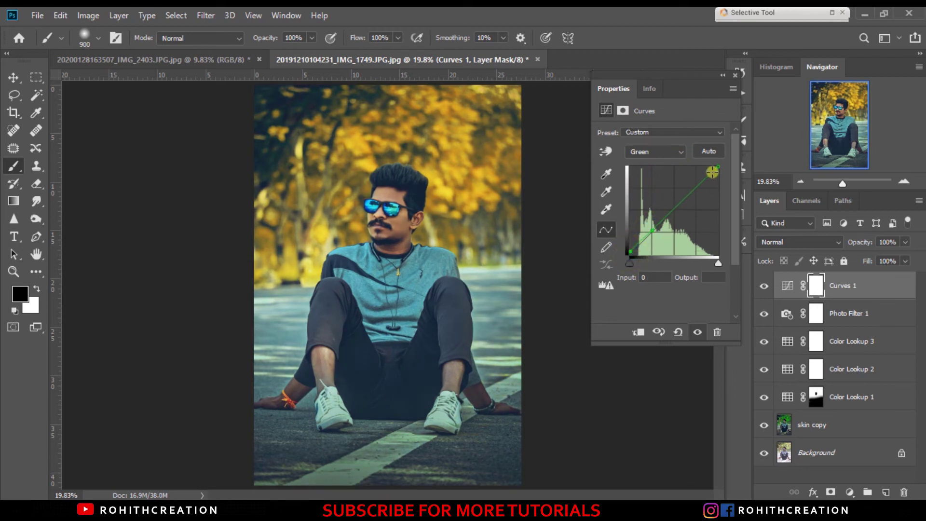
{"action": "mouse_move", "coordinate": [717, 167]}
{"action": "left_mouse_down"}
{"action": "mouse_move", "coordinate": [721, 179]}
{"action": "mouse_move", "coordinate": [709, 158]}
{"action": "left_mouse_up"}
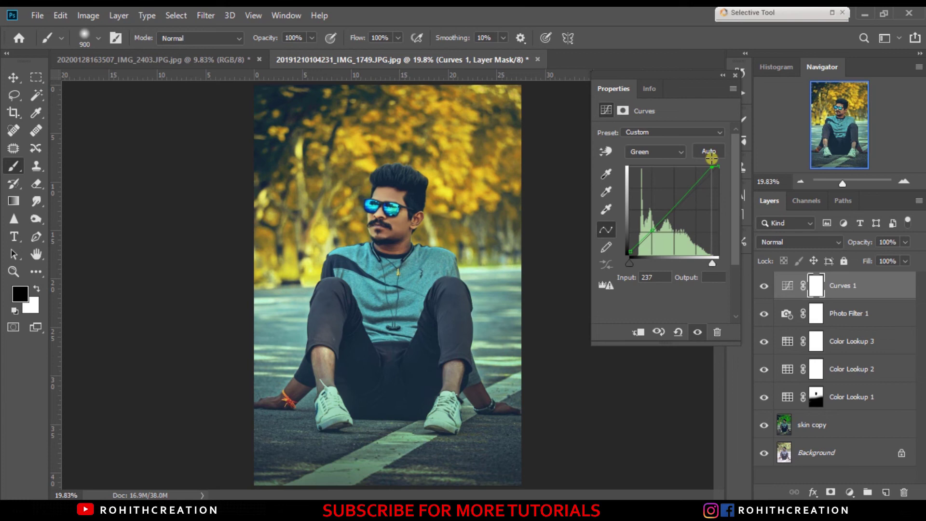
{"action": "left_click_drag", "start_coordinate": [718, 167], "coordinate": [714, 167]}
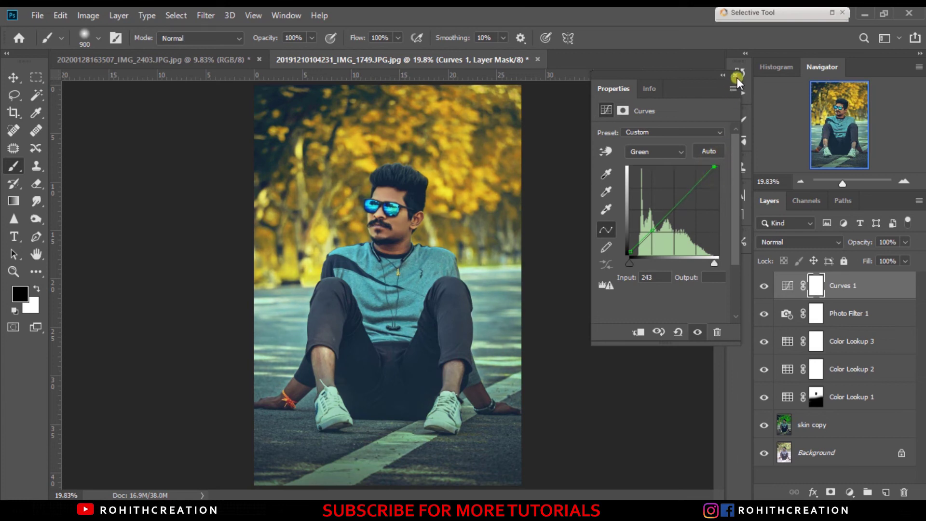
{"action": "left_click", "coordinate": [737, 77]}
{"action": "left_click", "coordinate": [763, 286]}
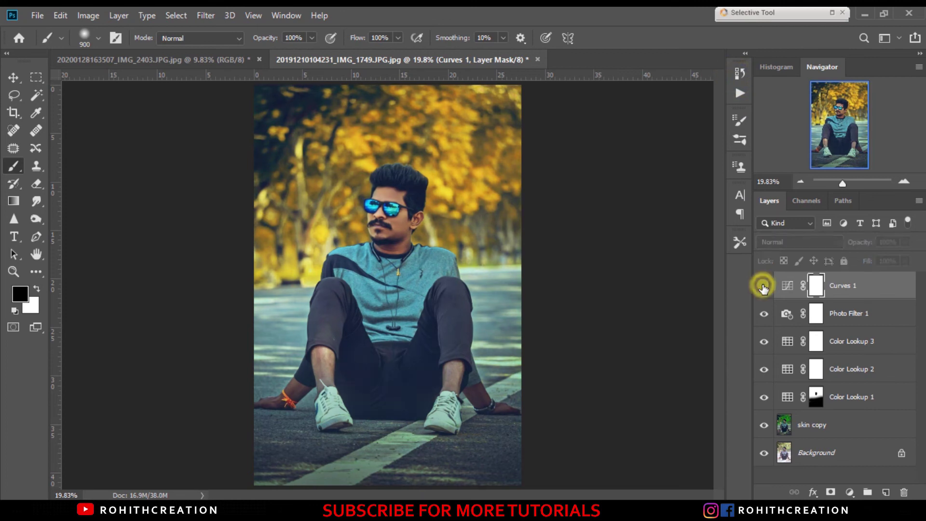
Step: Place the particle image as embedded and stretch it to cover the whole canvas
{"action": "left_click", "coordinate": [48, 17]}
{"action": "left_click", "coordinate": [71, 277]}
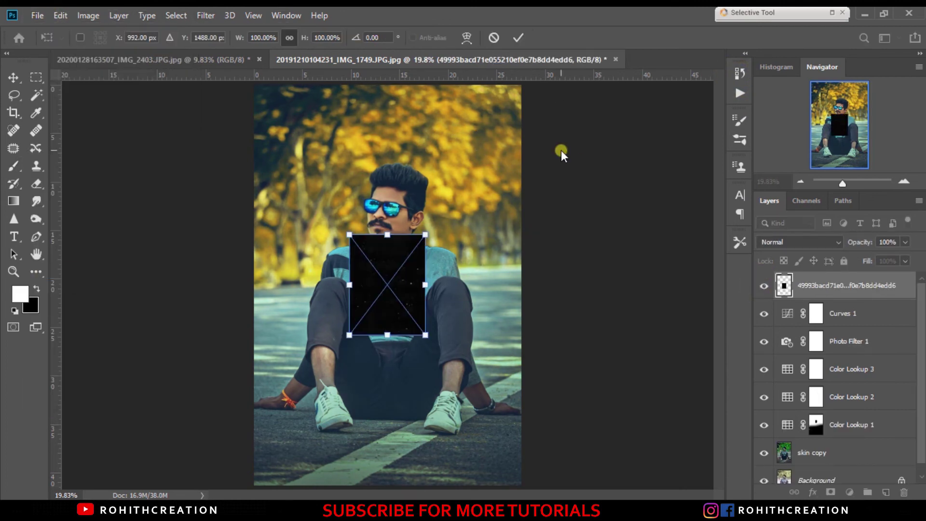
{"action": "left_click", "coordinate": [775, 241]}
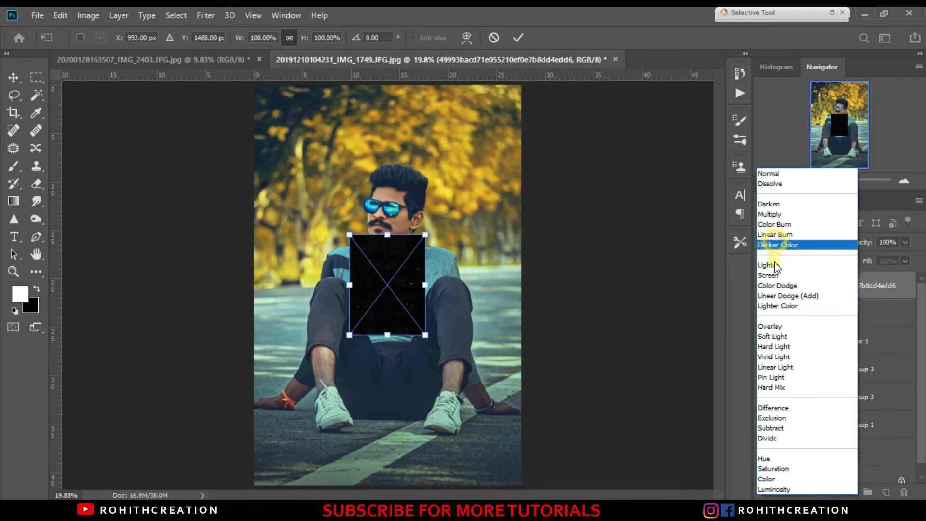
{"action": "key", "text": "Escape"}
{"action": "left_click_drag", "start_coordinate": [387, 235], "coordinate": [388, 86]}
{"action": "left_click_drag", "start_coordinate": [388, 336], "coordinate": [387, 487]}
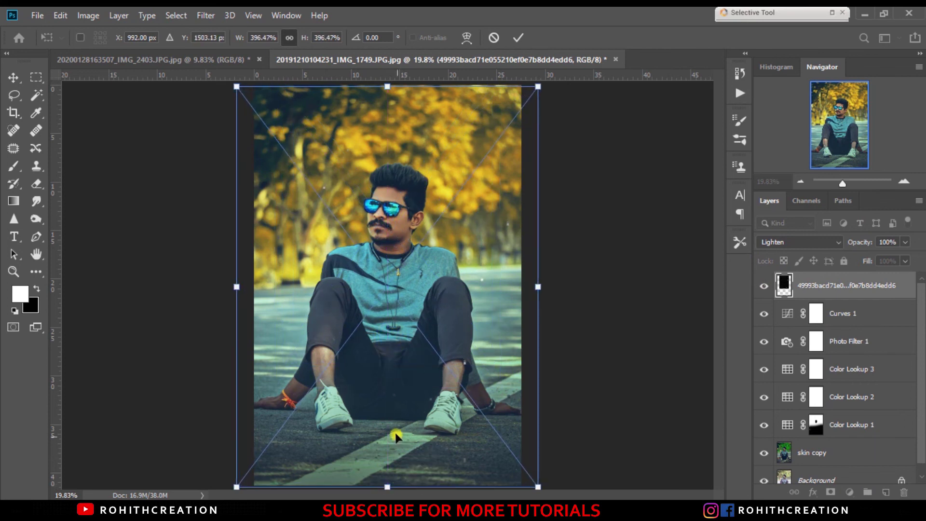
{"action": "left_click_drag", "start_coordinate": [395, 430], "coordinate": [394, 425]}
{"action": "key", "text": "b"}
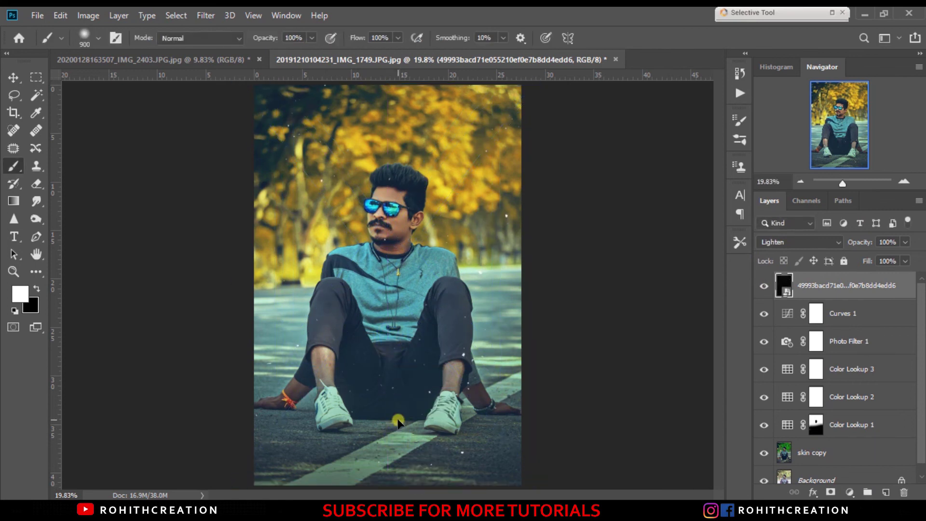
Step: Set the particle layer to Lighten blending after trying Screen, and rasterize it
{"action": "left_click", "coordinate": [775, 241]}
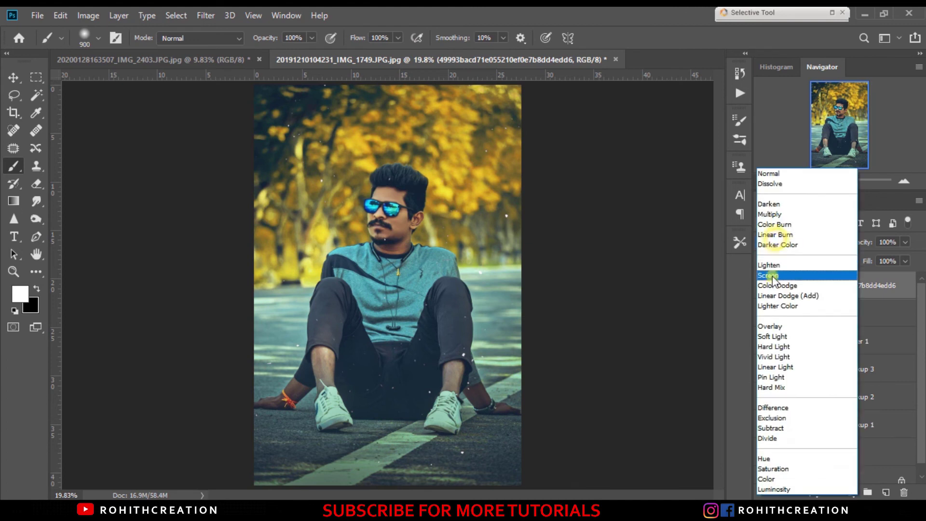
{"action": "left_click", "coordinate": [772, 278]}
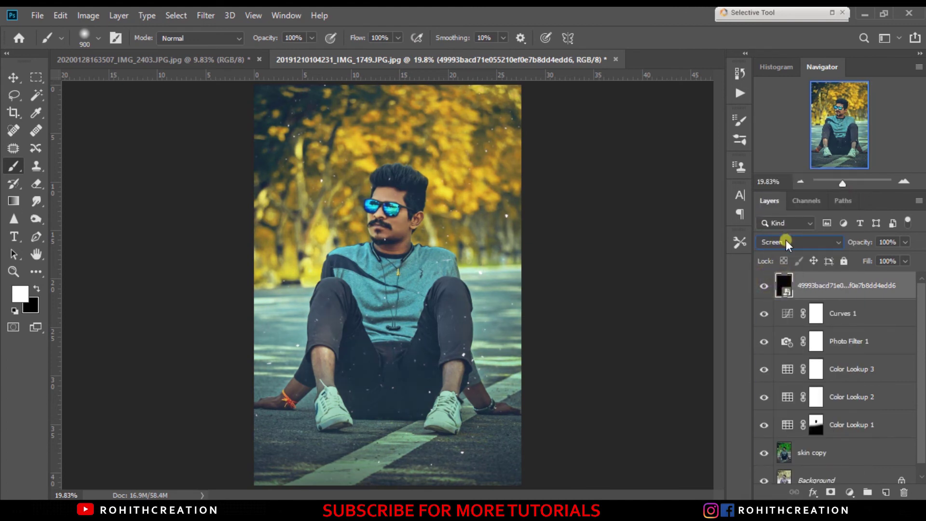
{"action": "left_click", "coordinate": [785, 241]}
{"action": "left_click", "coordinate": [780, 266]}
{"action": "right_click", "coordinate": [858, 292]}
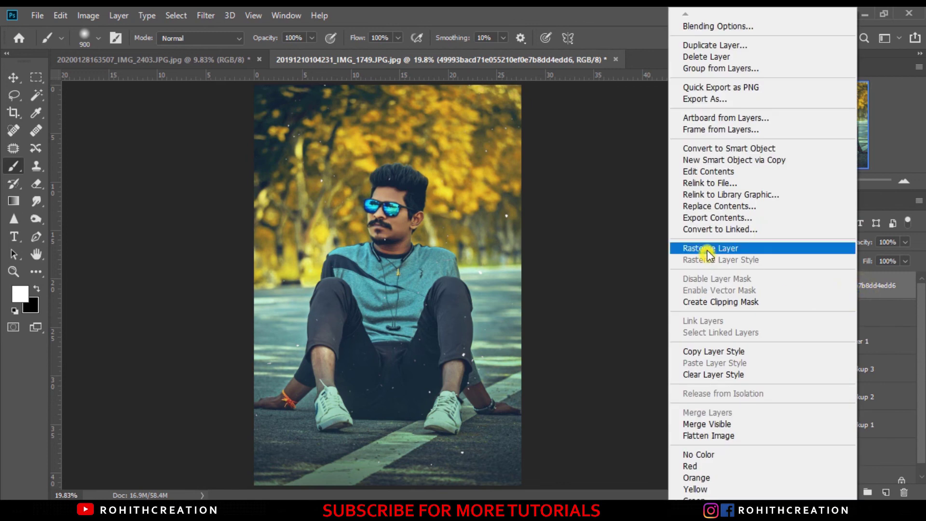
{"action": "left_click", "coordinate": [709, 248]}
Step: Erase the particles from the lower part of the photo with a large eraser
{"action": "key", "text": "e"}
{"action": "left_click_drag", "start_coordinate": [407, 345], "coordinate": [377, 356]}
{"action": "left_click", "coordinate": [288, 357]}
{"action": "left_click", "coordinate": [483, 367]}
{"action": "mouse_move", "coordinate": [482, 366]}
{"action": "left_mouse_down"}
{"action": "mouse_move", "coordinate": [333, 444]}
{"action": "mouse_move", "coordinate": [517, 449]}
{"action": "mouse_move", "coordinate": [279, 449]}
{"action": "mouse_move", "coordinate": [368, 355]}
{"action": "left_mouse_up"}
{"action": "key", "text": "bracketleft"}
{"action": "key", "text": "bracketleft"}
{"action": "key", "text": "bracketleft"}
{"action": "key", "text": "bracketleft"}
{"action": "key", "text": "bracketleft"}
{"action": "key", "text": "bracketleft"}
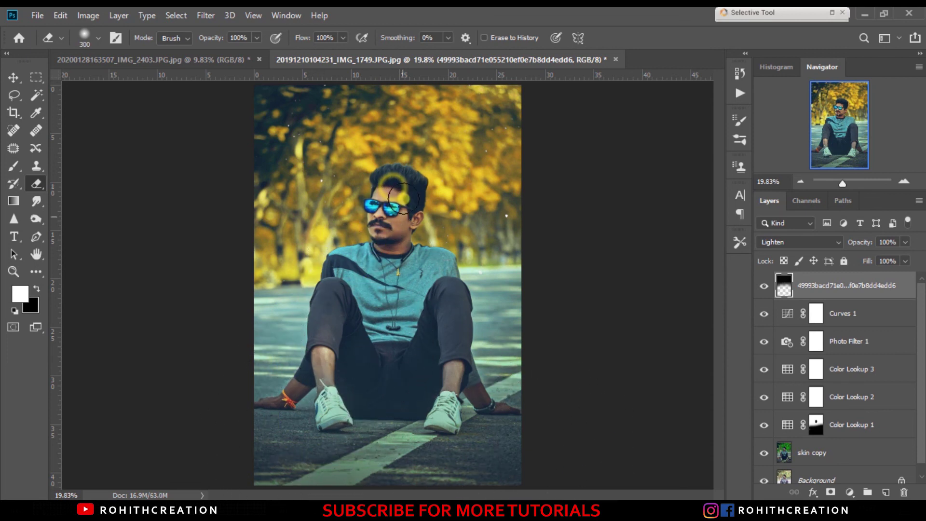
{"action": "key", "text": "ctrl+minus"}
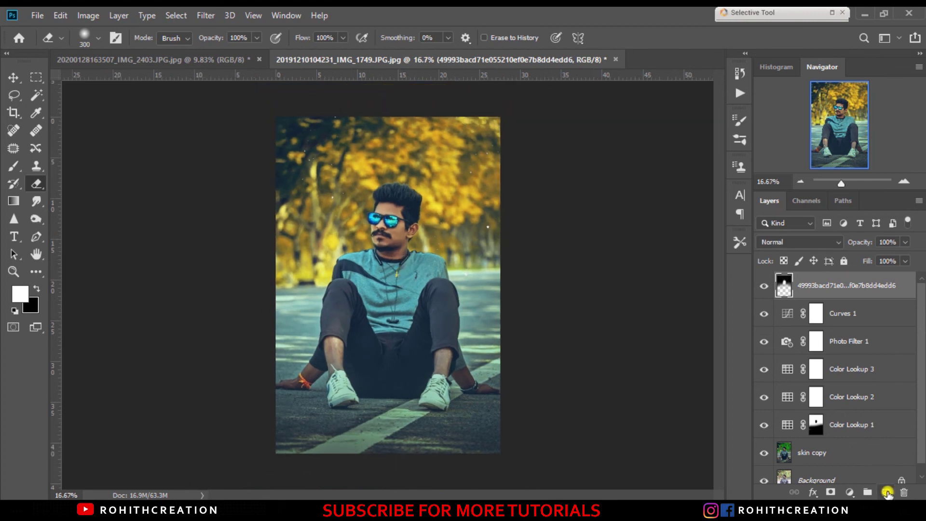
Step: Paint a soft white dot over the face on a new empty layer
{"action": "left_click", "coordinate": [887, 493]}
{"action": "left_click", "coordinate": [13, 166]}
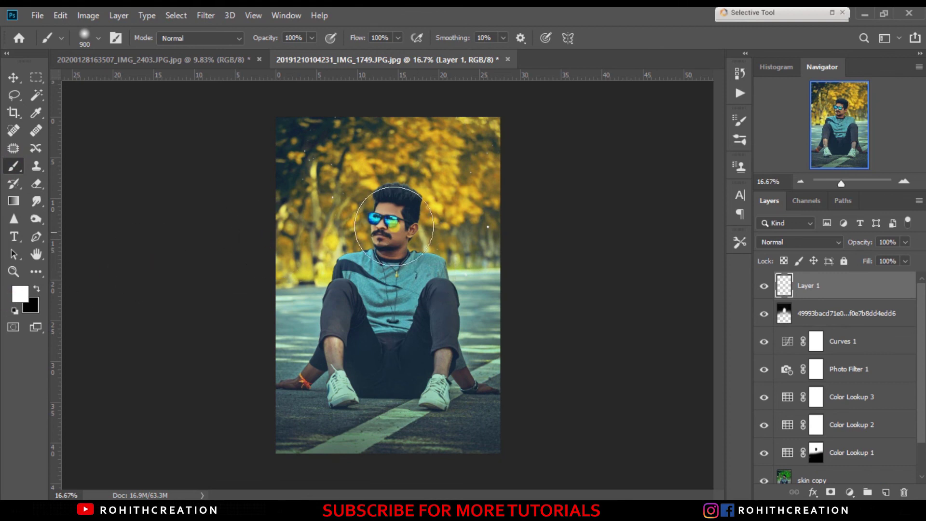
{"action": "left_click", "coordinate": [393, 217]}
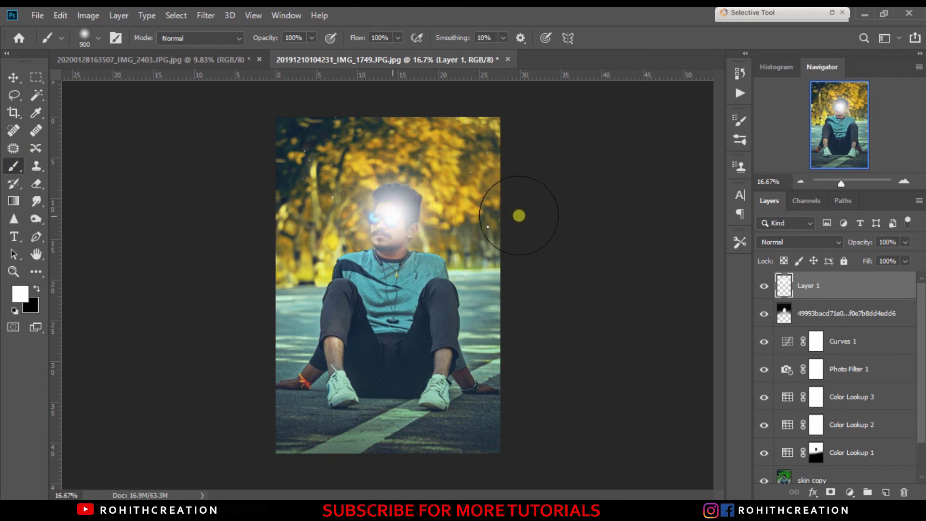
Step: Scale the glow toward the top right corner and lower its opacity to 43%
{"action": "key", "text": "ctrl+t"}
{"action": "left_click_drag", "start_coordinate": [477, 133], "coordinate": [702, 82]}
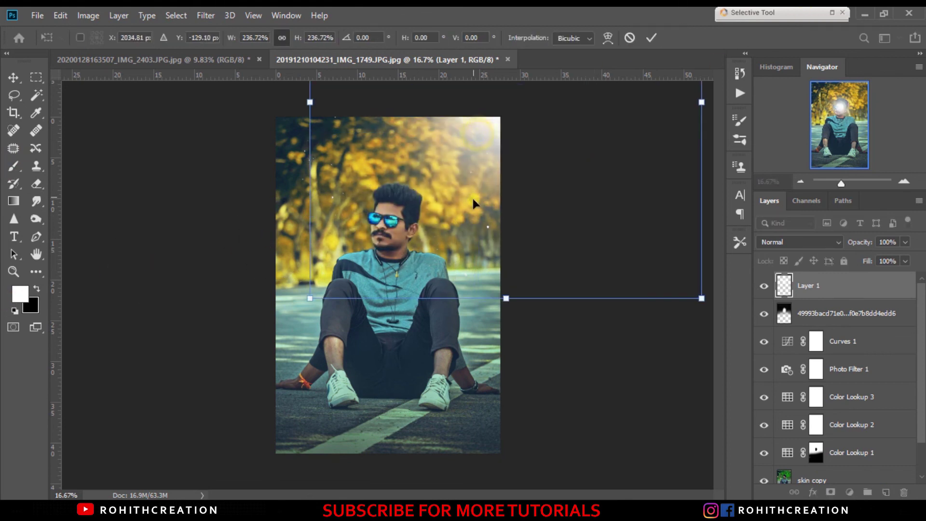
{"action": "mouse_move", "coordinate": [304, 302]}
{"action": "left_mouse_down"}
{"action": "mouse_move", "coordinate": [296, 345]}
{"action": "mouse_move", "coordinate": [347, 264]}
{"action": "mouse_move", "coordinate": [326, 204]}
{"action": "mouse_move", "coordinate": [342, 196]}
{"action": "left_mouse_up"}
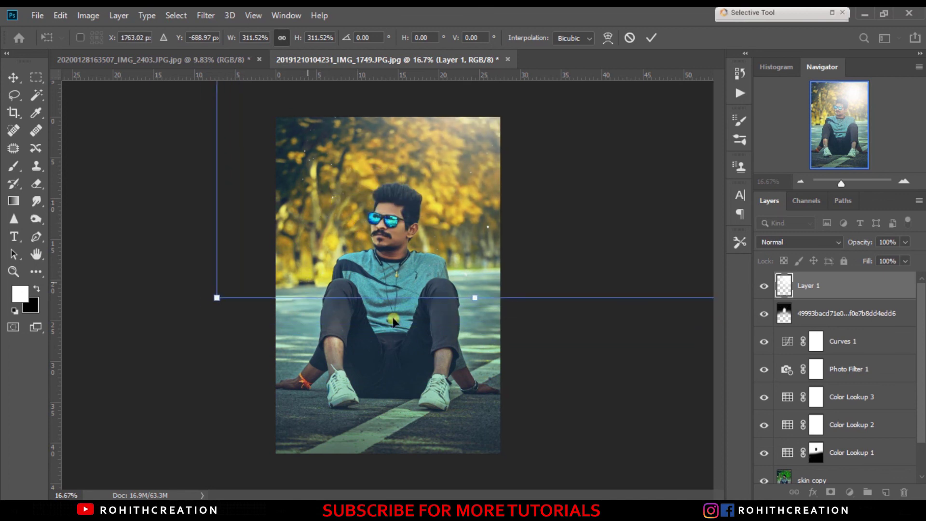
{"action": "mouse_move", "coordinate": [477, 305]}
{"action": "left_mouse_down"}
{"action": "mouse_move", "coordinate": [468, 313]}
{"action": "mouse_move", "coordinate": [541, 182]}
{"action": "left_mouse_up"}
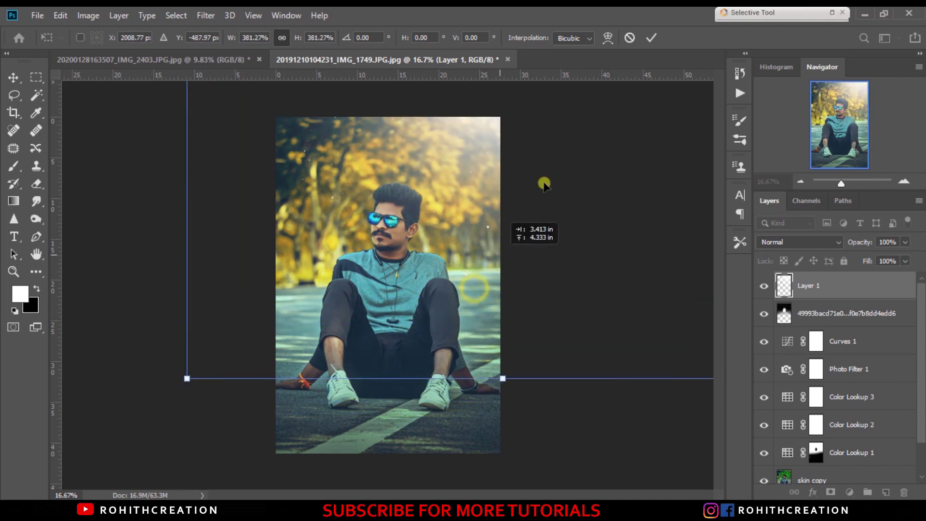
{"action": "left_click", "coordinate": [651, 38]}
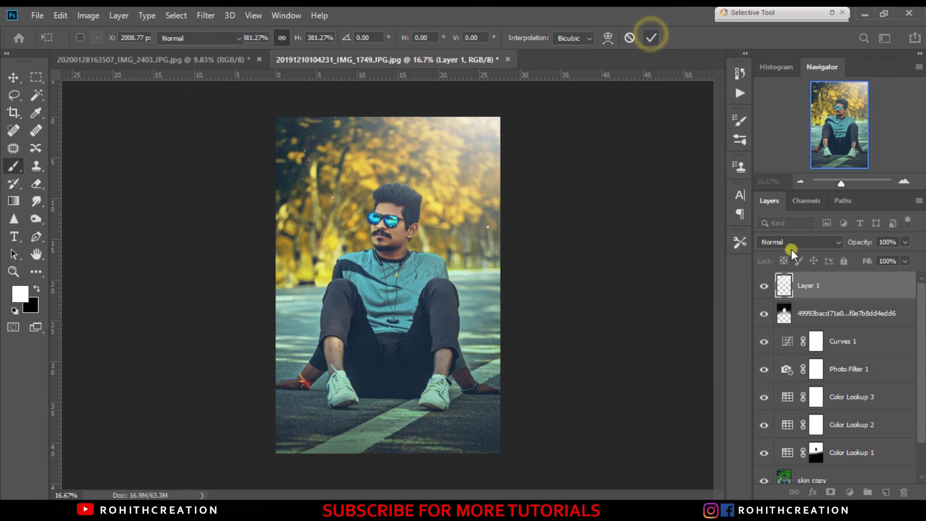
{"action": "left_click_drag", "start_coordinate": [838, 244], "coordinate": [827, 244]}
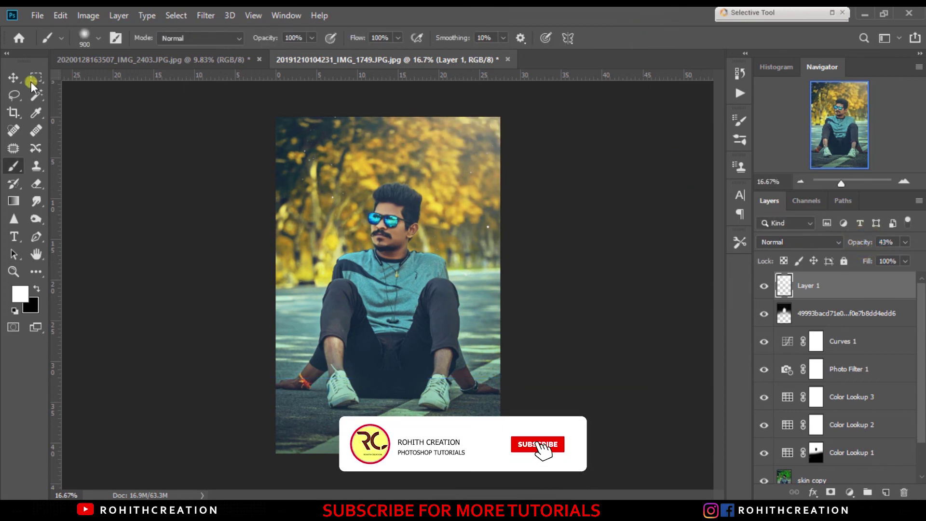
Step: Zoom out and toggle the glow layer off and on to compare
{"action": "left_click", "coordinate": [13, 77]}
{"action": "key", "text": "ctrl+minus"}
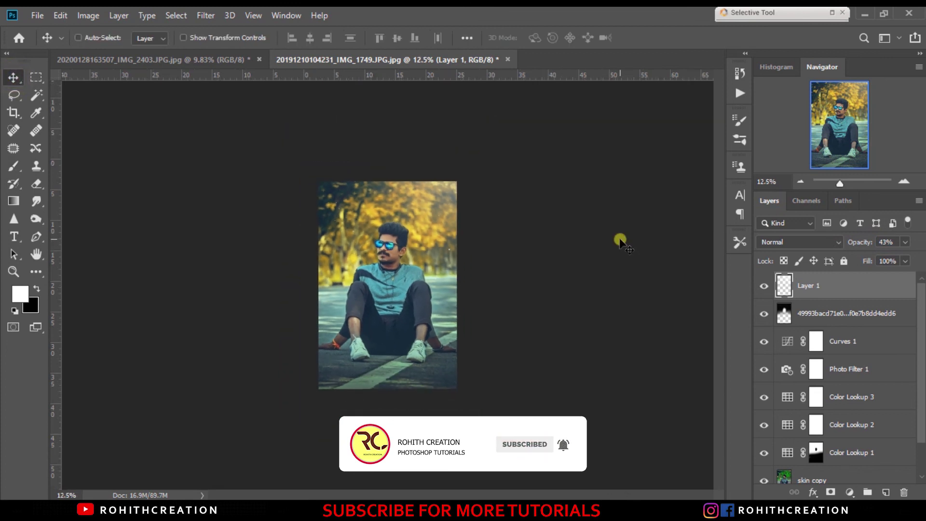
{"action": "scroll", "coordinate": [622, 241], "scroll_direction": "up", "scroll_amount": 2}
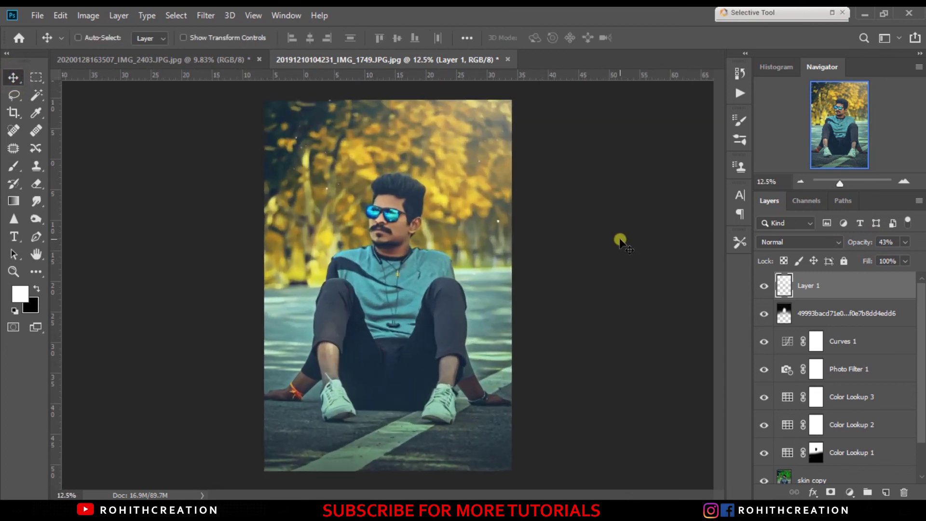
{"action": "scroll", "coordinate": [621, 241], "scroll_direction": "up", "scroll_amount": 2}
{"action": "left_click", "coordinate": [762, 290]}
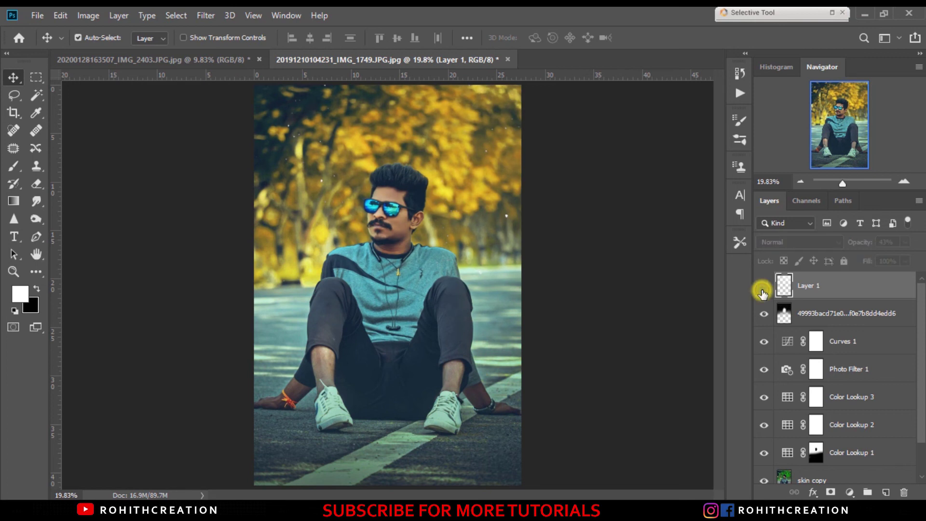
{"action": "left_click", "coordinate": [763, 289]}
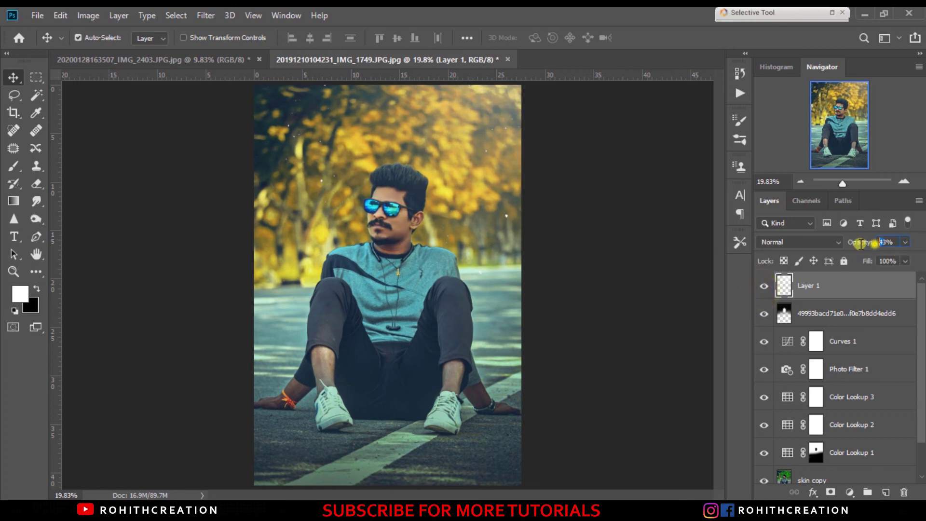
Step: Set the glow layer's opacity to 40% and zoom out to review the portrait
{"action": "type", "text": "0"}
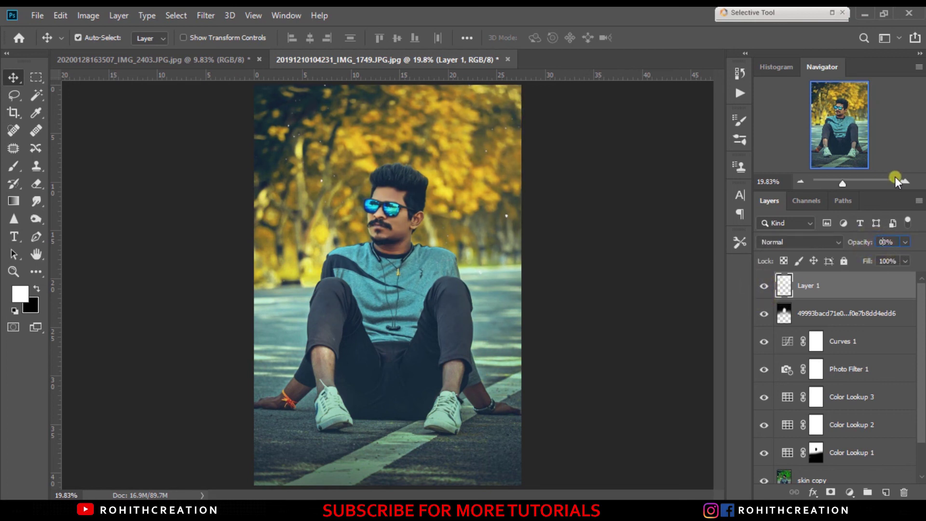
{"action": "key", "text": "BackSpace"}
{"action": "type", "text": "40"}
{"action": "key", "text": "ctrl+minus"}
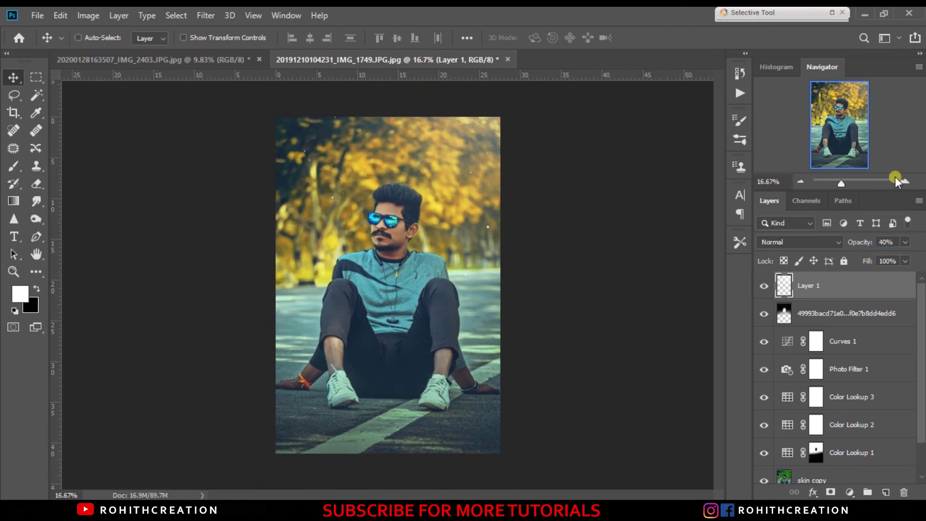